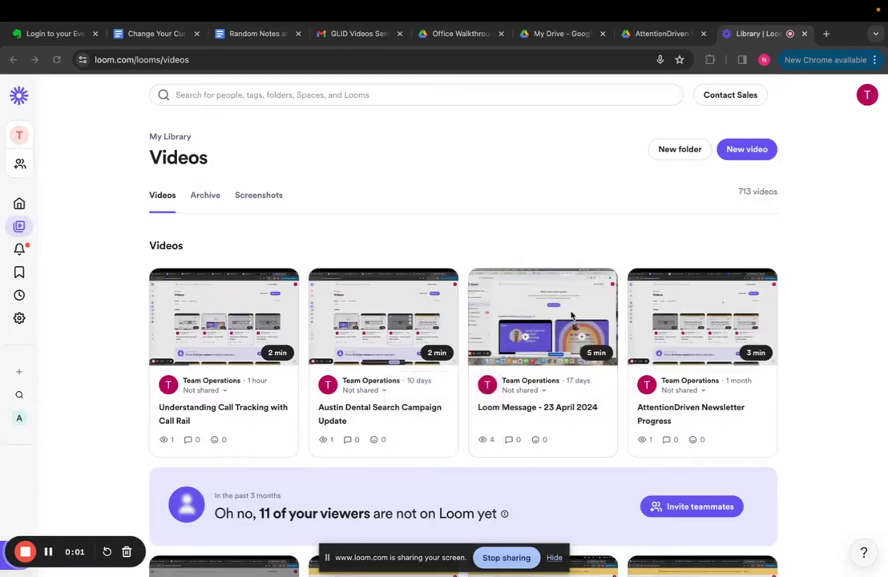
Step: Review the AttentionDriven Videos folder in Google Drive and the "GLID Videos Sent by Client" e-mail in Gmail
left_click(669, 35)
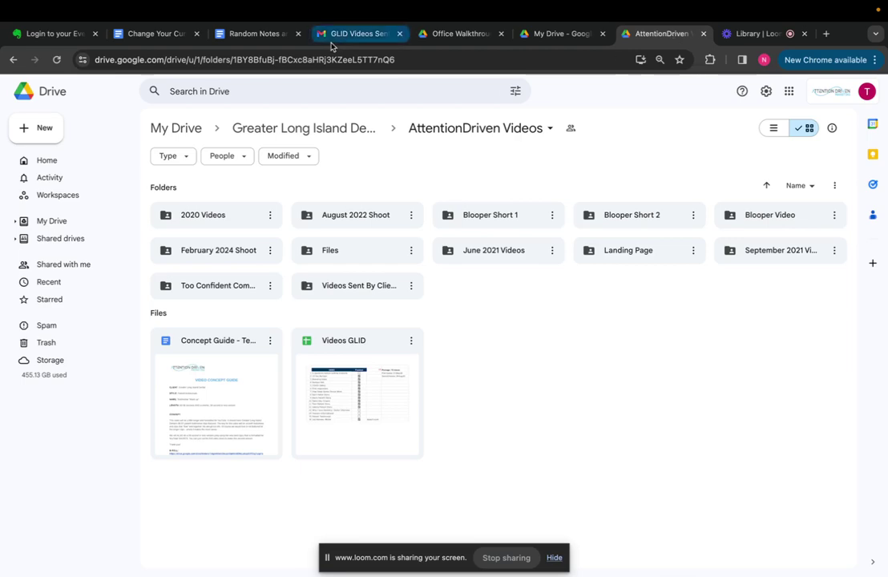
left_click(360, 35)
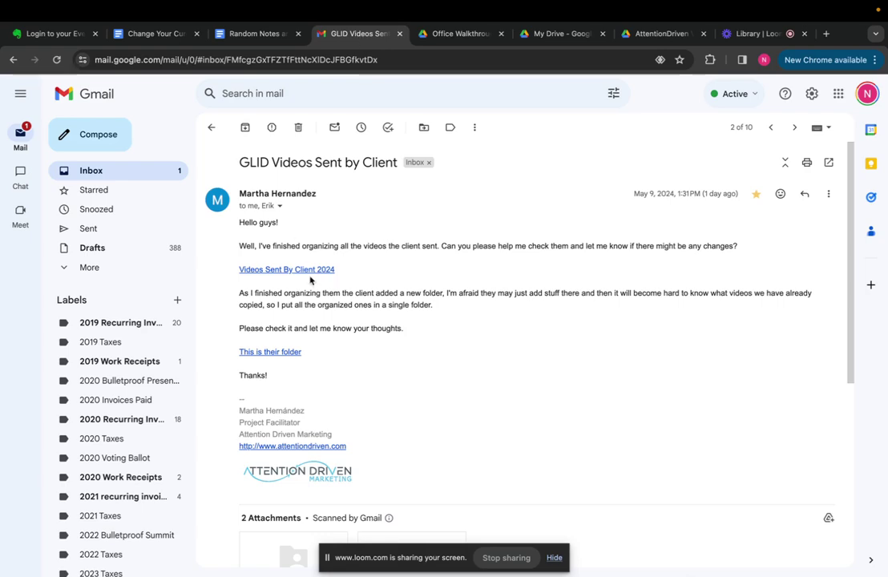
left_click(463, 39)
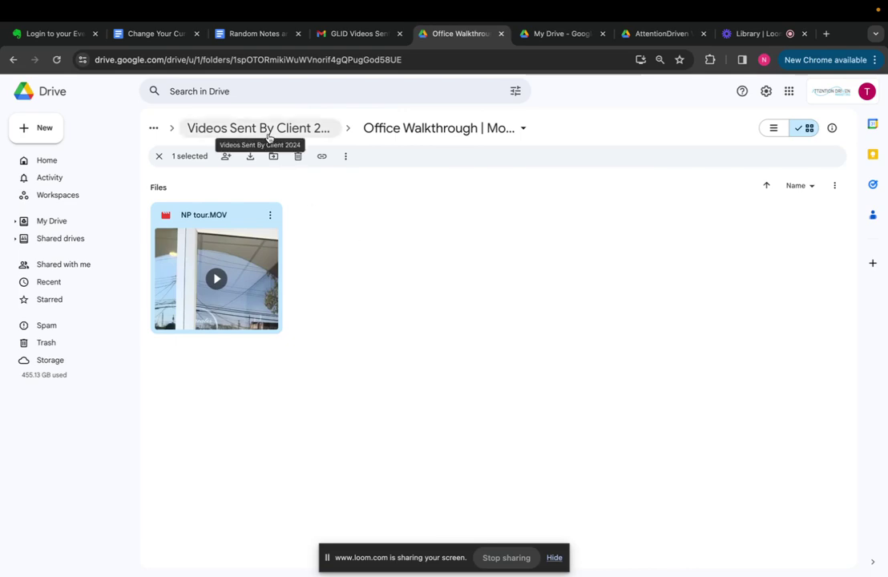
left_click(351, 36)
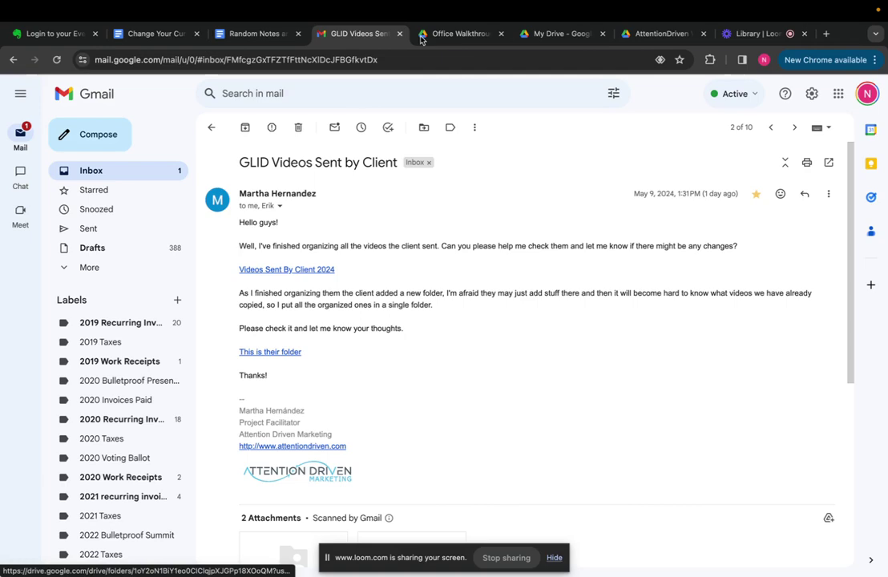
Step: Browse the office walkthrough, outdoor testimonial, child flossing and oral cancer folders in Videos Sent By Client 2024, ending in the office walkthrough folder
left_click(453, 33)
left_click(263, 126)
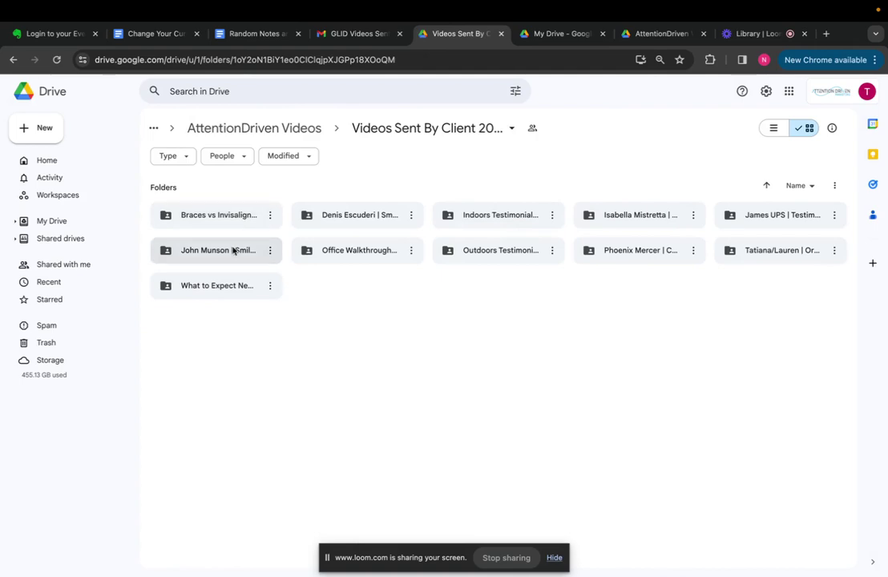
double_click(369, 251)
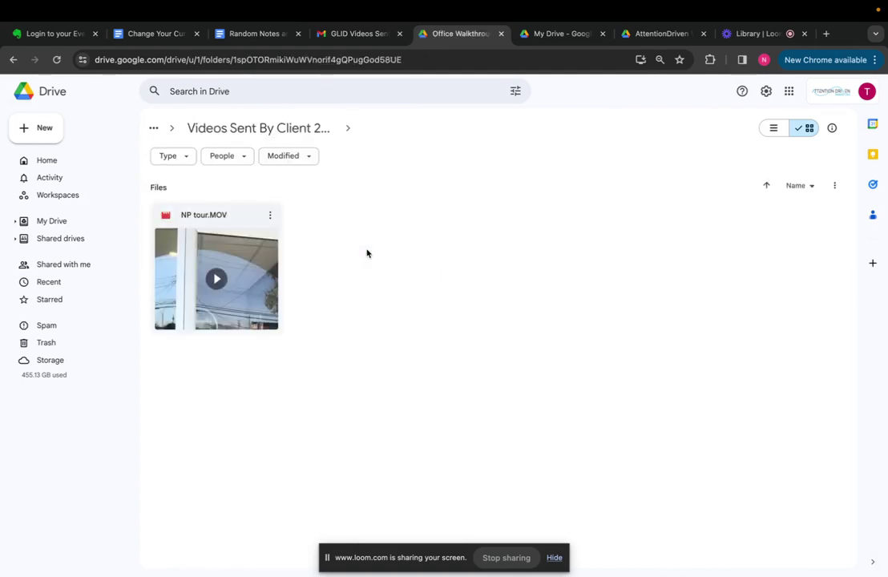
left_click(280, 131)
double_click(507, 251)
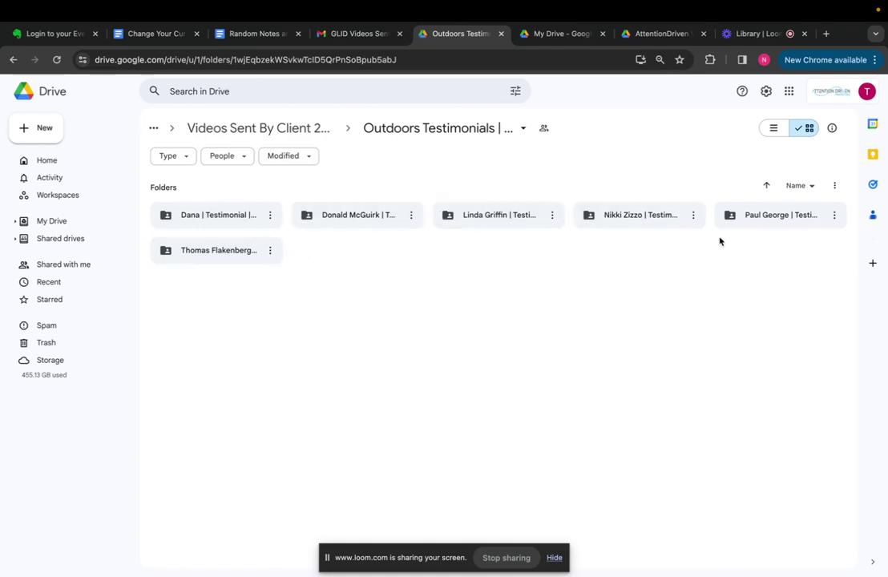
left_click(282, 132)
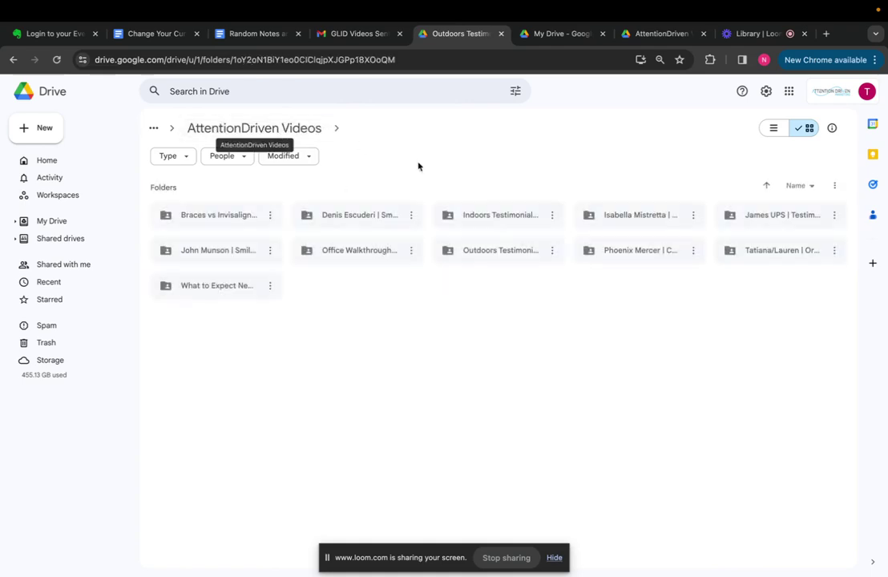
double_click(650, 252)
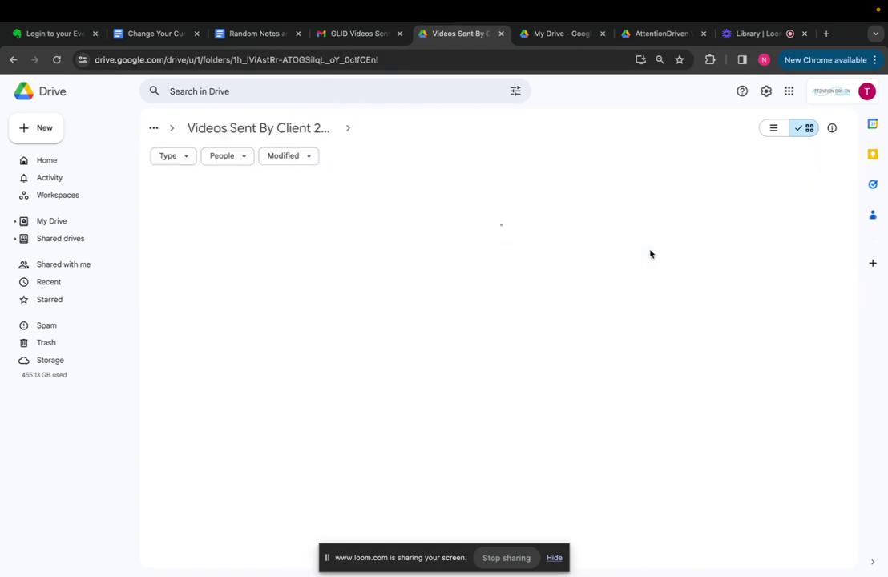
left_click(279, 139)
double_click(765, 254)
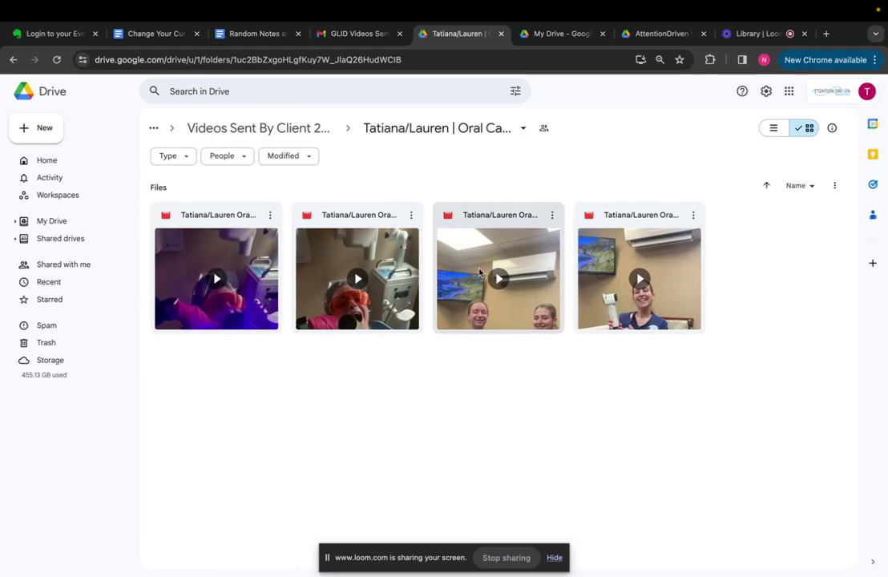
left_click(272, 129)
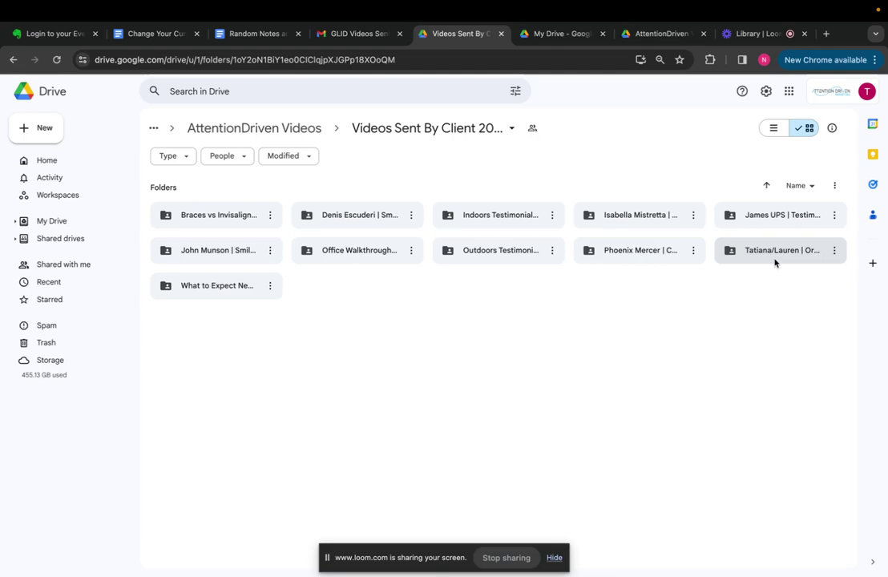
left_click(379, 247)
double_click(377, 246)
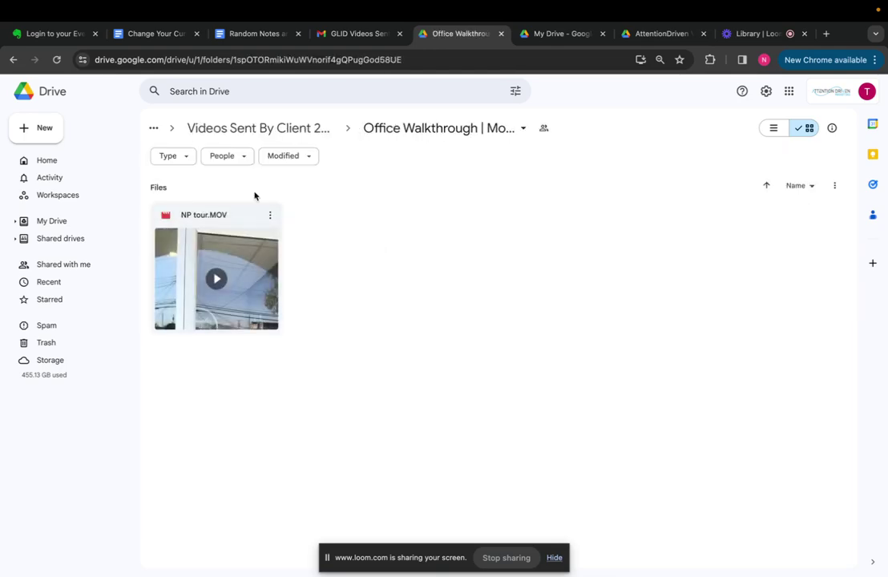
Step: Examine the first two doctor case review folders in the February 2024 Shoot folder of AttentionDriven Videos
left_click(653, 34)
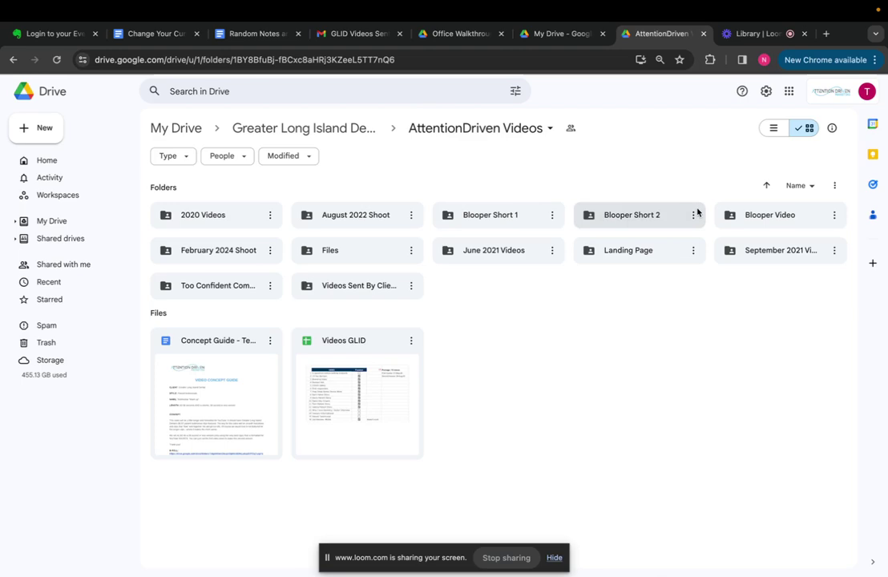
double_click(257, 247)
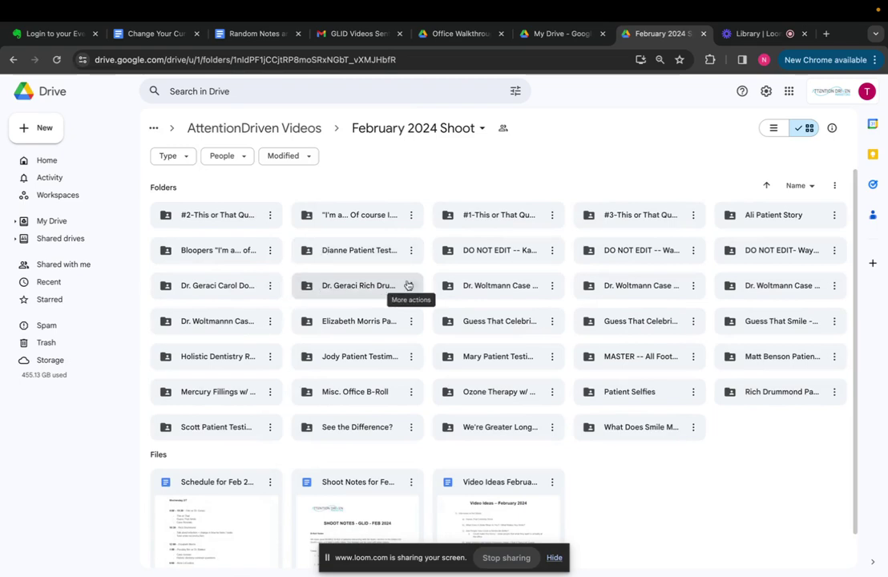
double_click(491, 287)
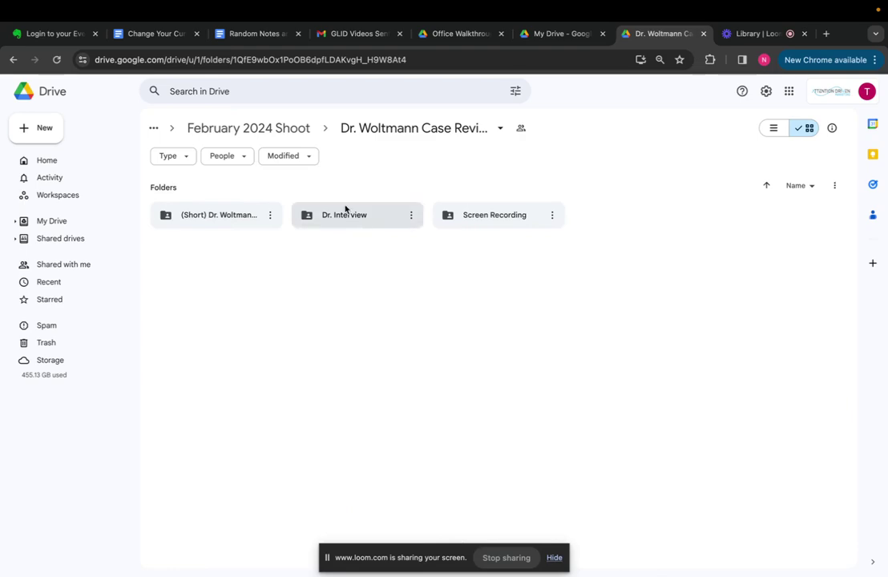
left_click(269, 128)
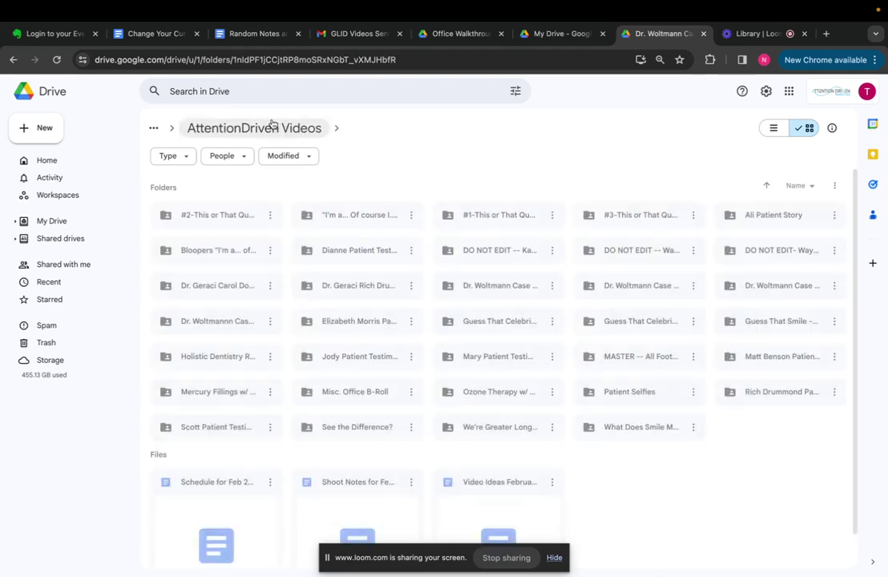
double_click(632, 288)
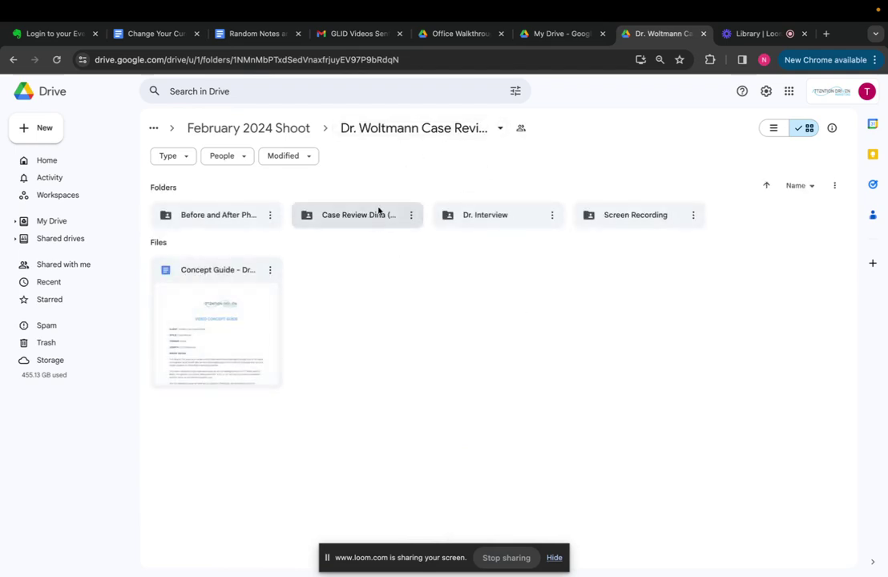
left_click(278, 129)
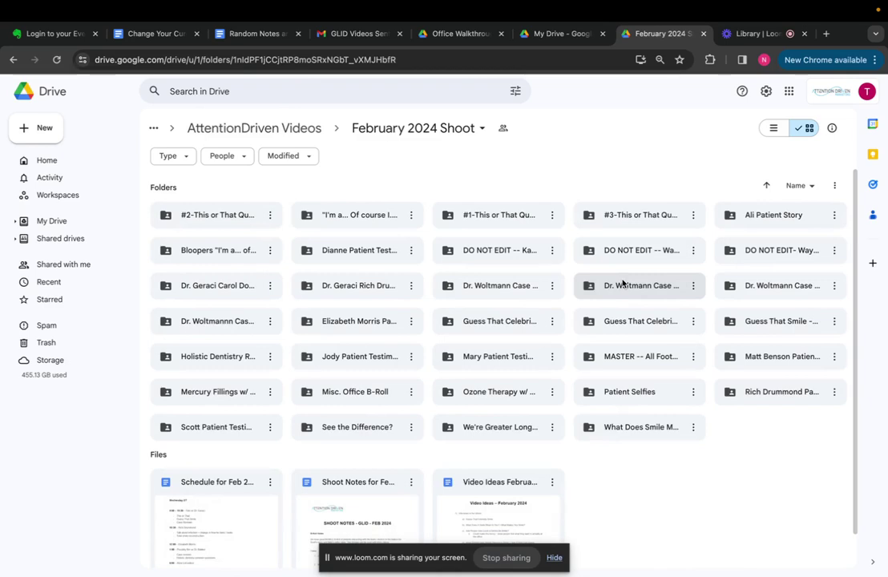
Step: Make a copy of the concept guide in the gum symmetry case review folder
double_click(758, 286)
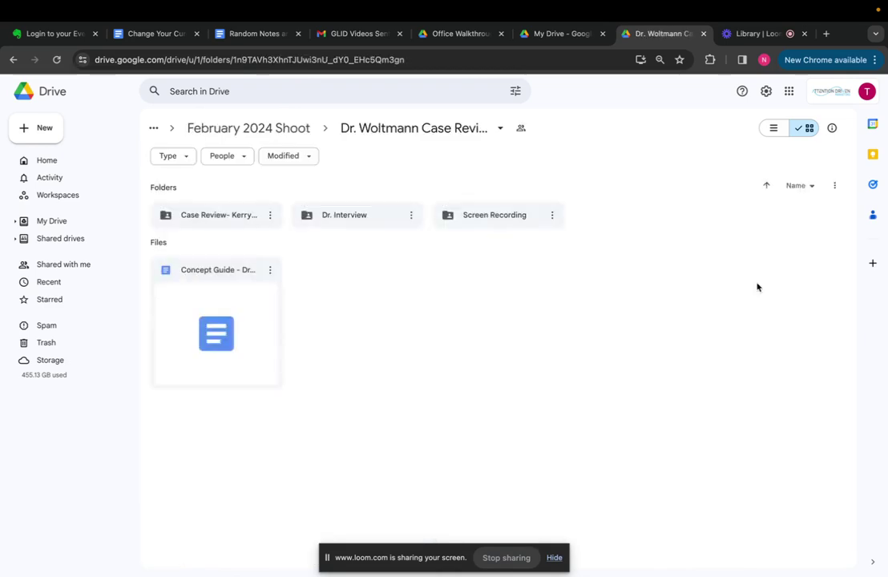
double_click(231, 212)
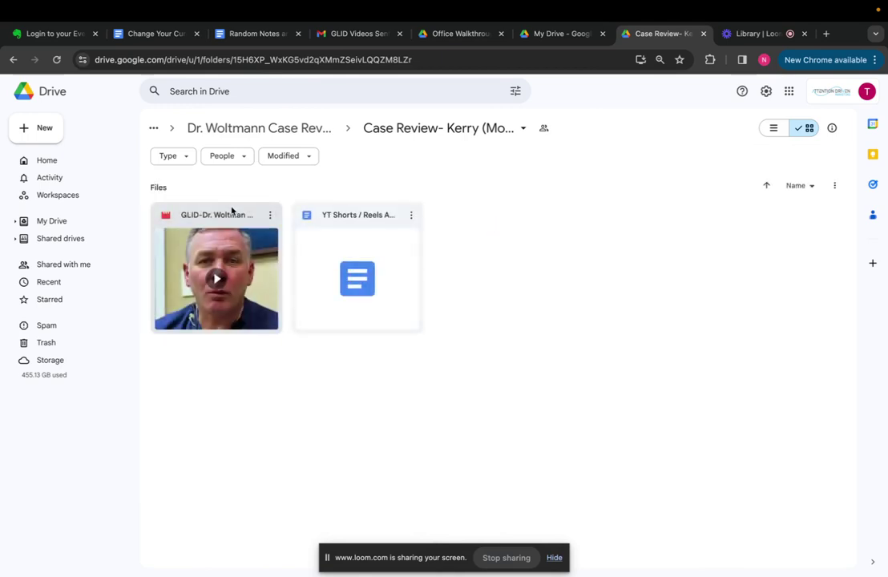
left_click(298, 128)
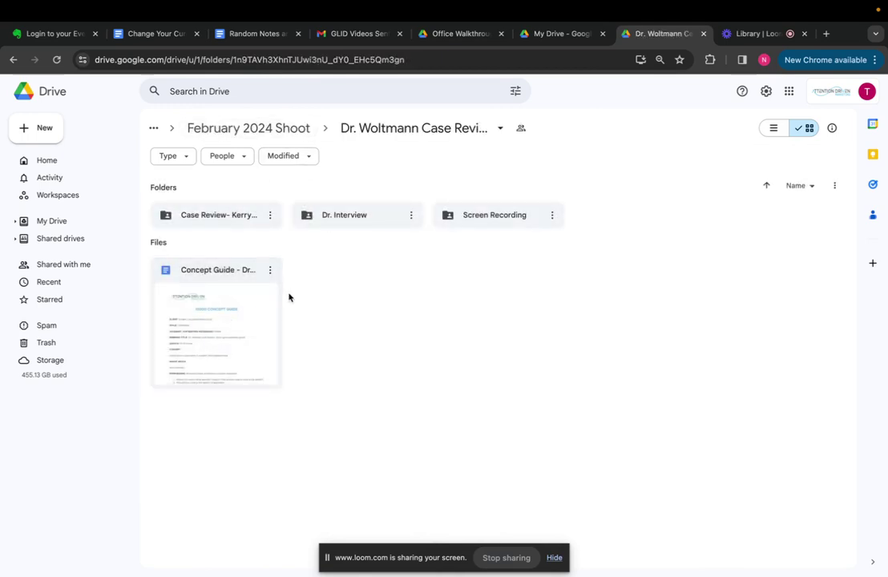
right_click(246, 298)
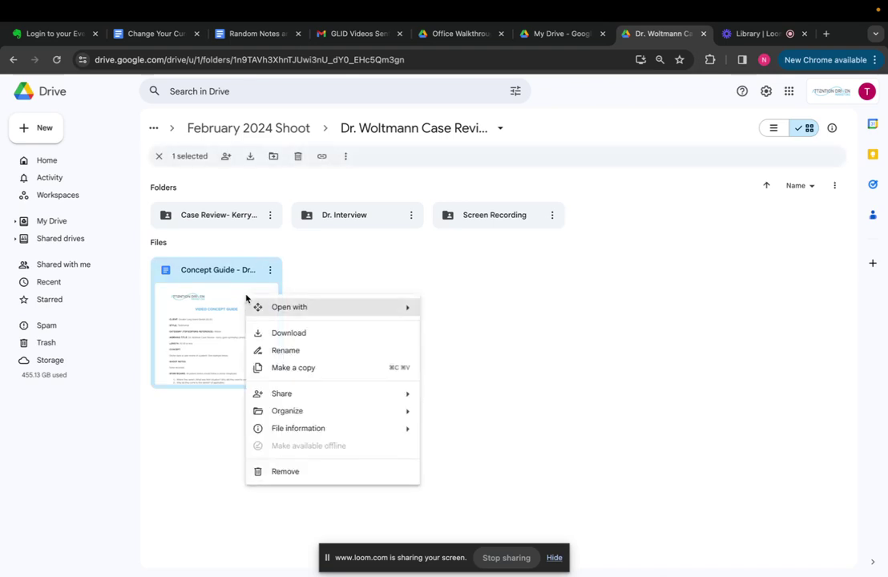
left_click(334, 370)
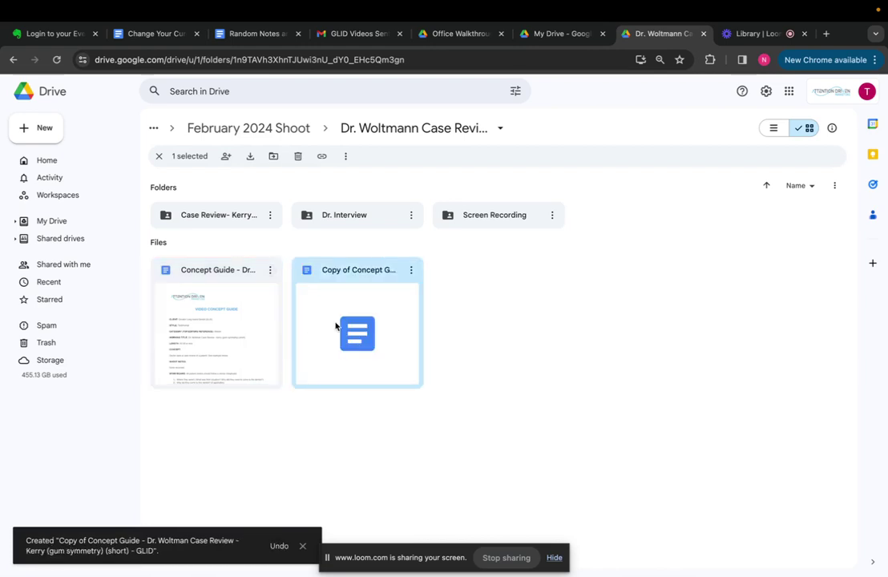
Step: Move the copied concept guide to the Office Walkthrough | Mobile folder in Videos Sent By Client 2024, accepting the access change
right_click(336, 325)
mouse_move(392, 421)
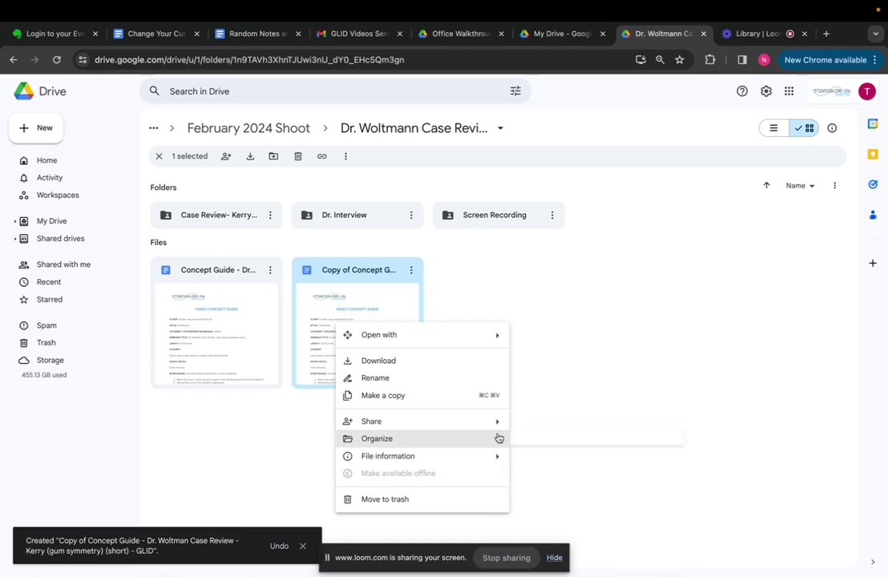
left_click(545, 442)
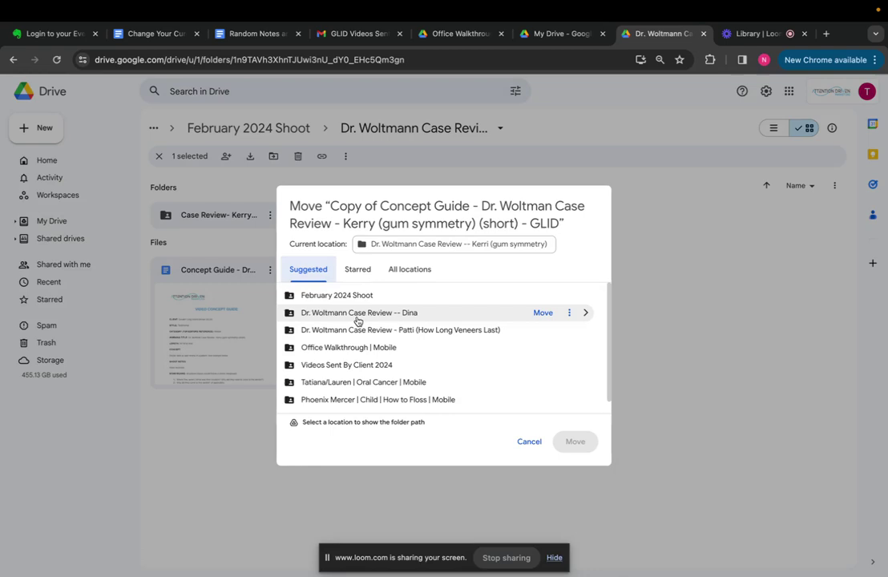
double_click(357, 367)
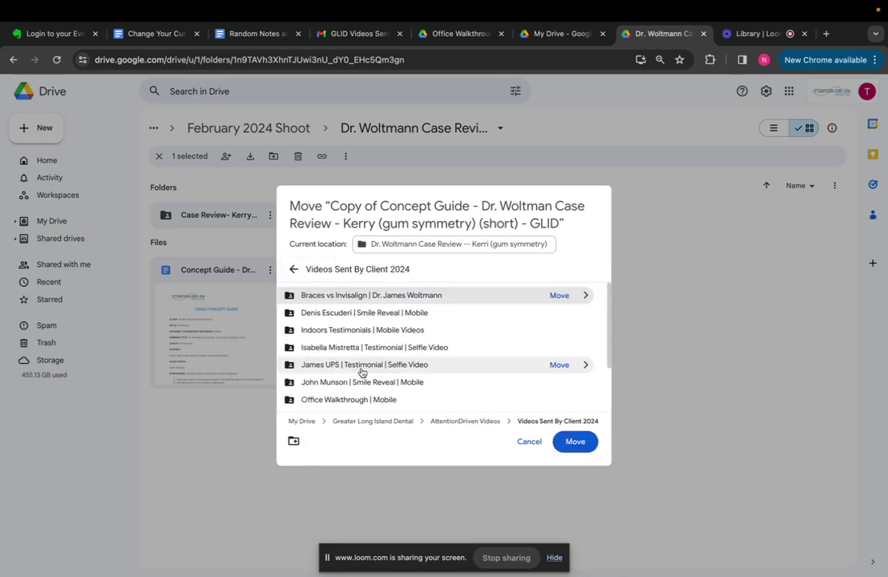
scroll(361, 372, "down", 3)
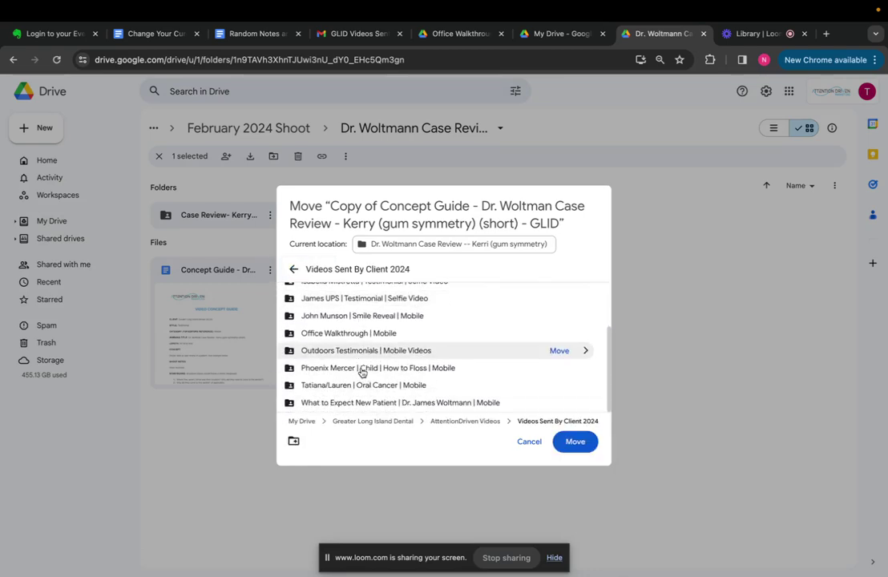
double_click(363, 341)
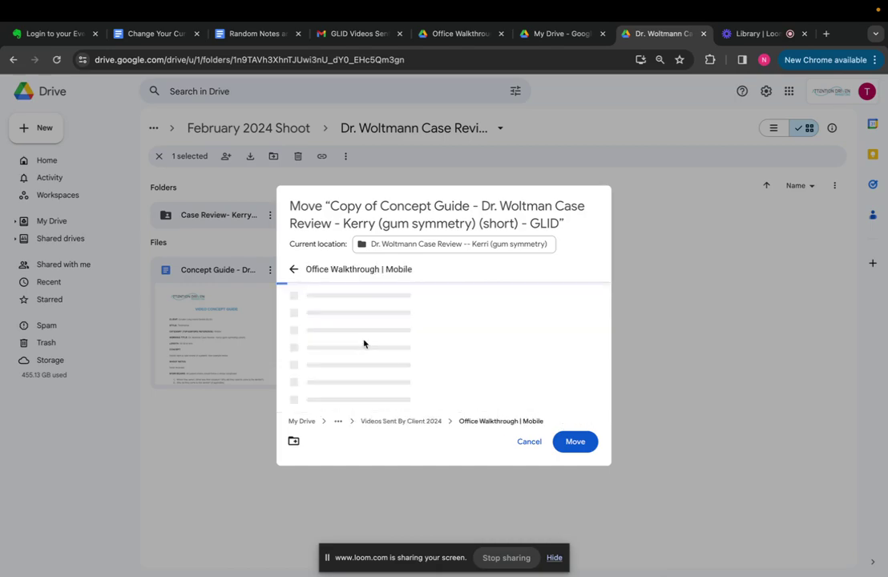
left_click(577, 440)
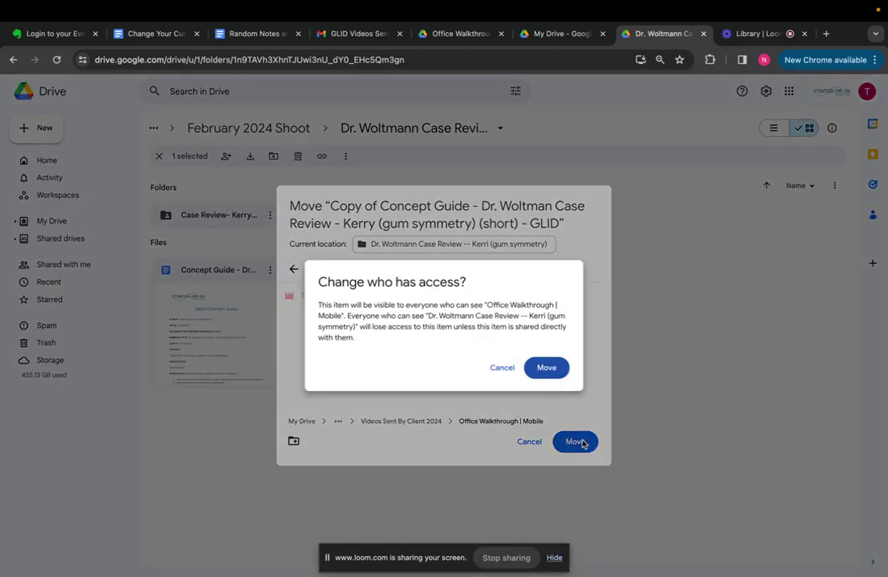
left_click(547, 367)
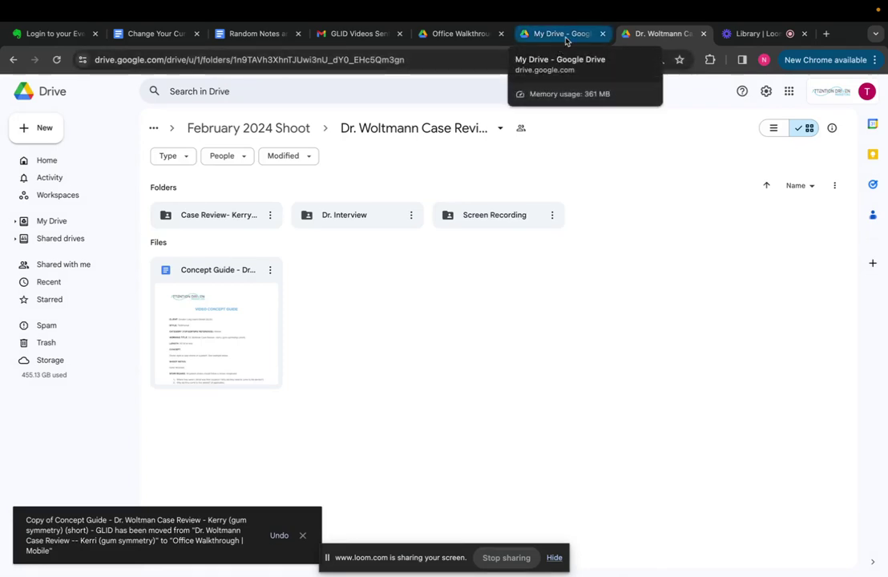
Step: Open the copied concept guide in the Office Walkthrough | Mobile folder and rename it "Concept Guide - Office Walkthrough"
left_click(469, 33)
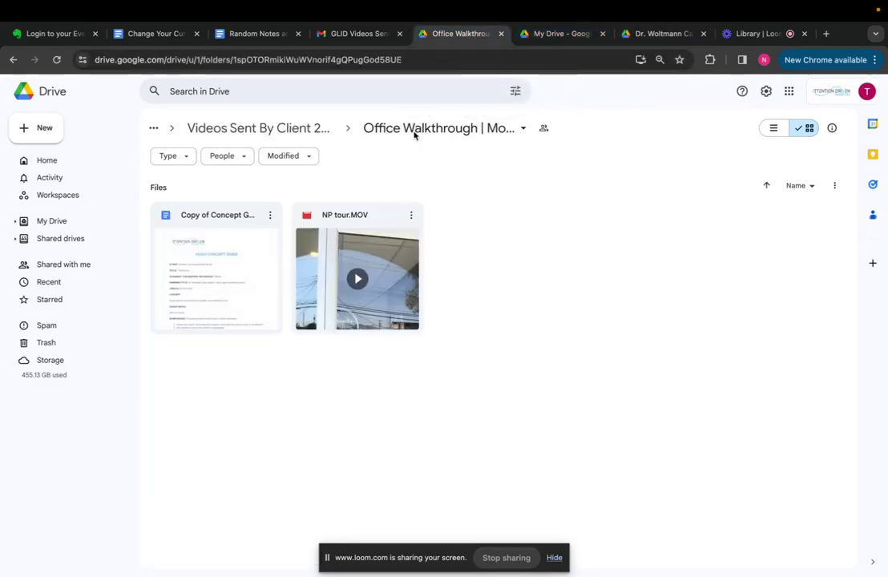
double_click(227, 251)
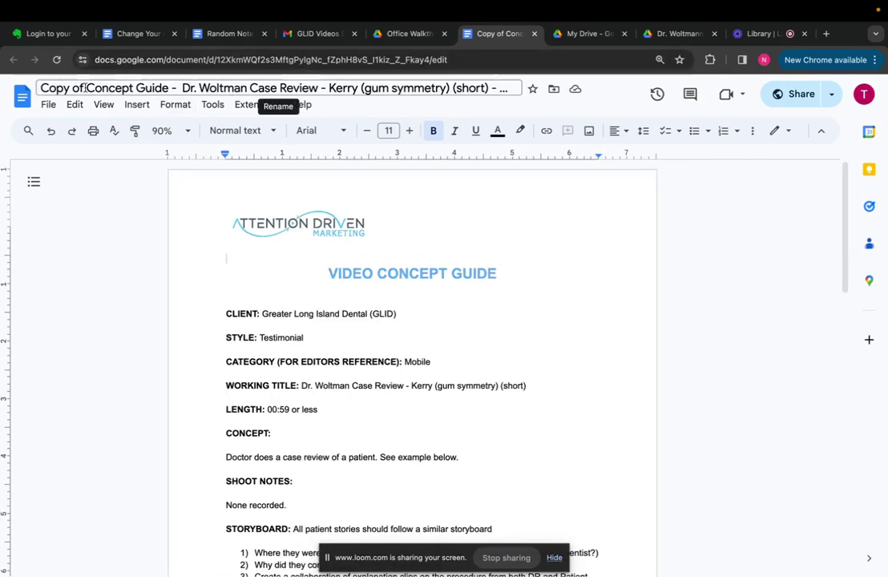
left_click_drag(101, 88, 40, 88)
key("BackSpace")
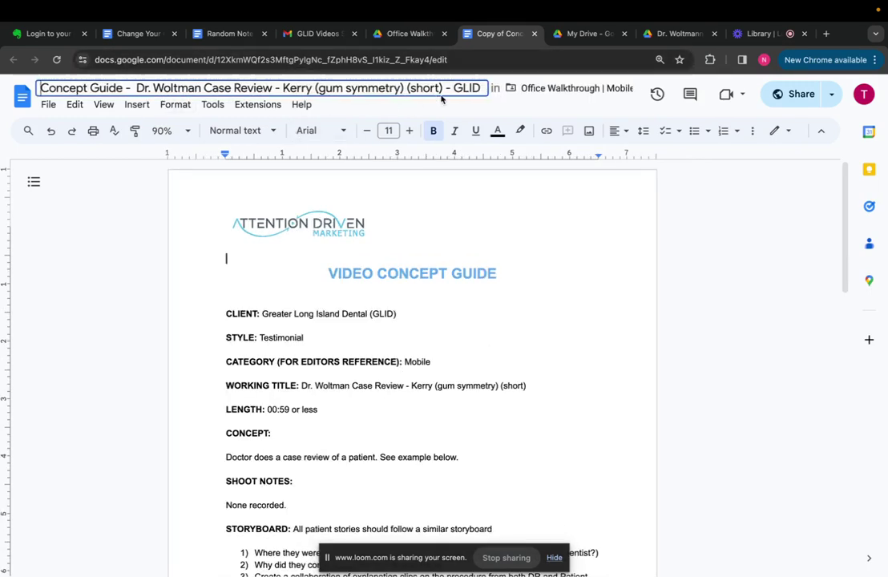
left_click(137, 89, "shift")
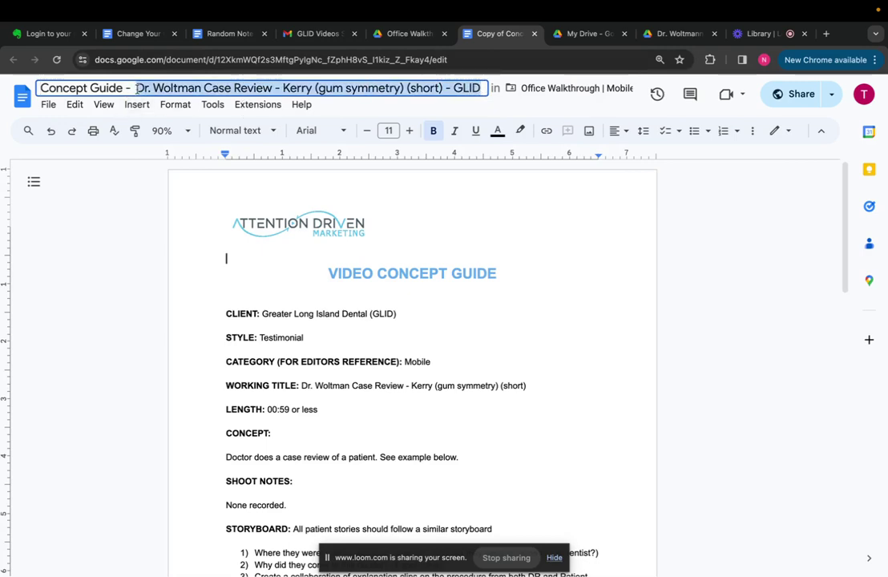
type("Office")
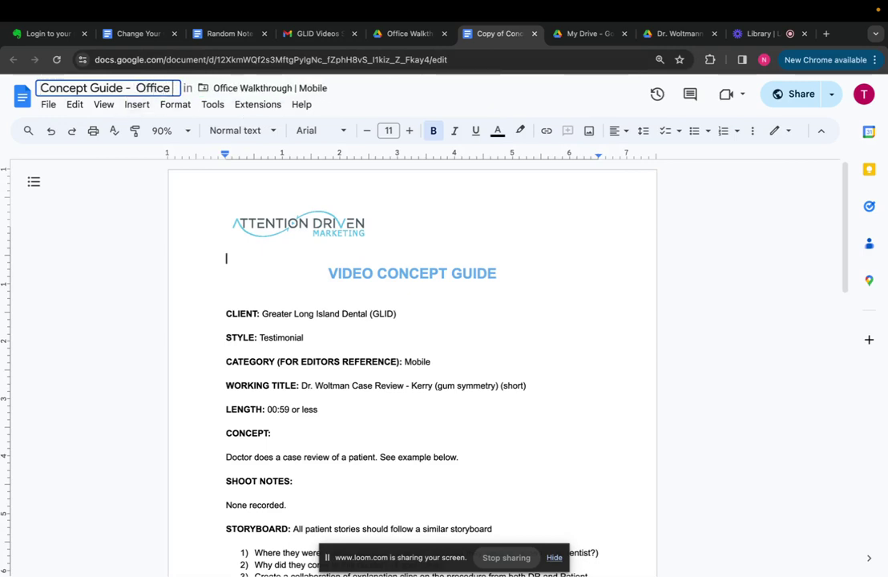
type(" Walkthrough")
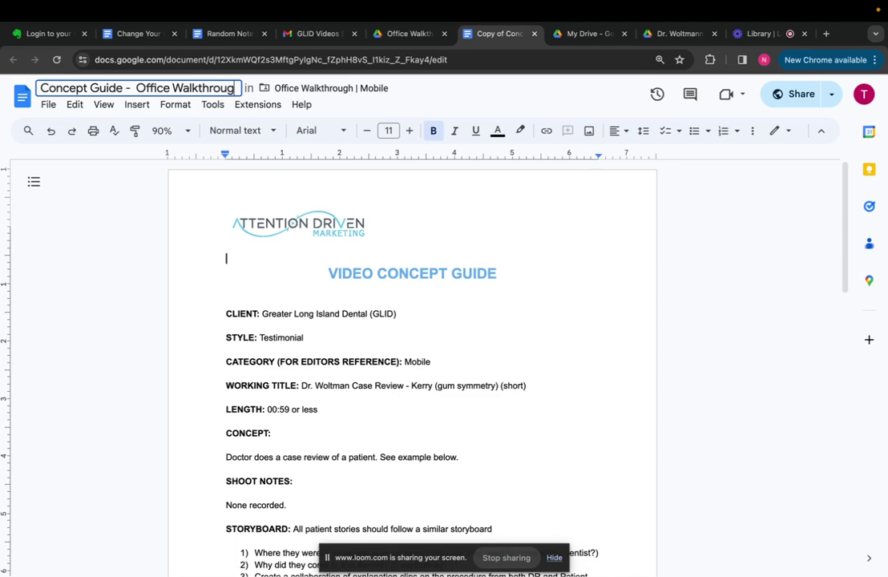
Step: Replace the style value in the concept guide with "Walkthrough"
left_click(321, 339)
left_click_drag(321, 339, 265, 339)
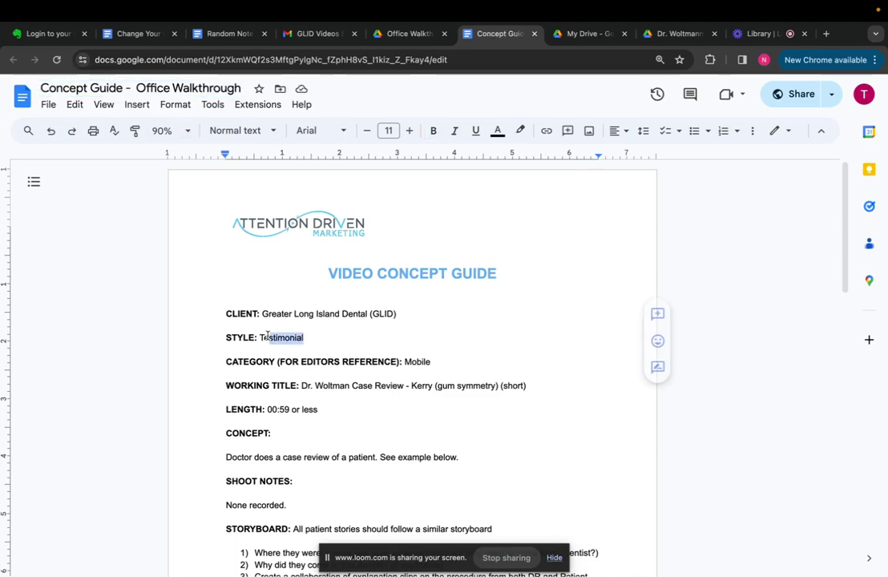
key("BackSpace")
key("BackSpace")
key("BackSpace")
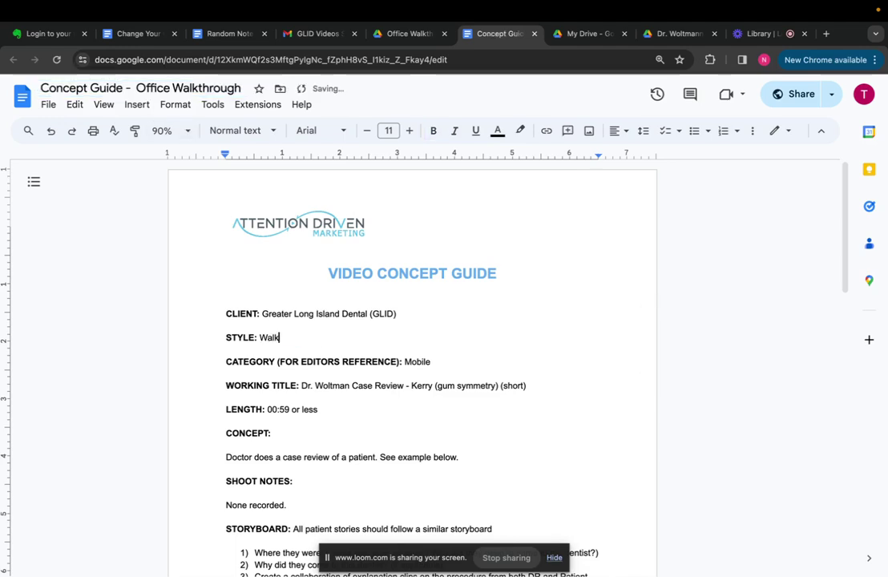
type("Walkthrough")
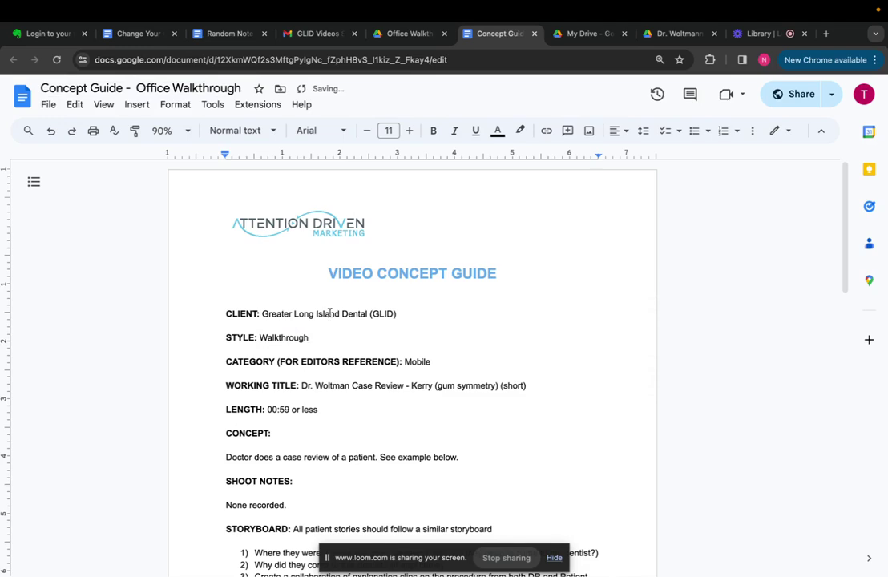
Step: Replace the working title in the concept guide with "Office Walkthrough"
scroll(329, 313, "down", 1)
left_click_drag(301, 343, 545, 348)
type("Office")
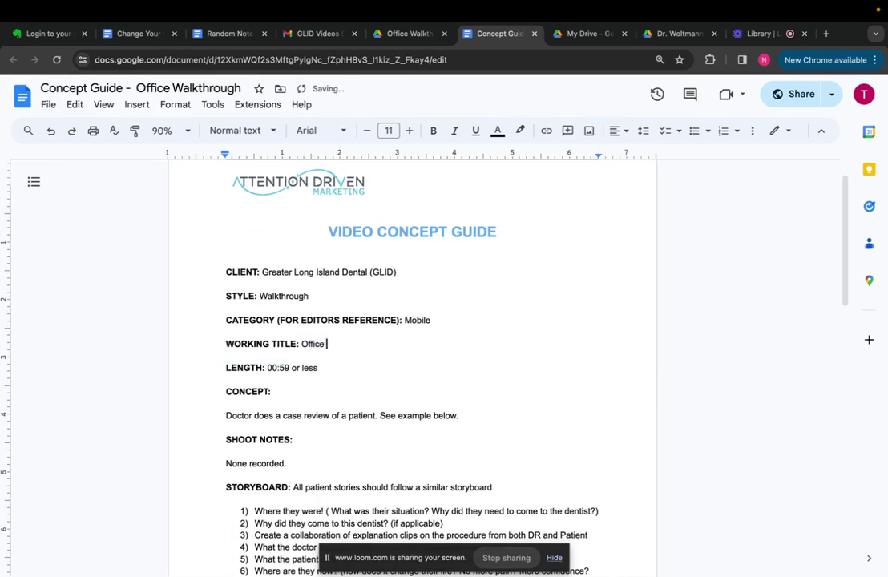
type(" Walkthrough")
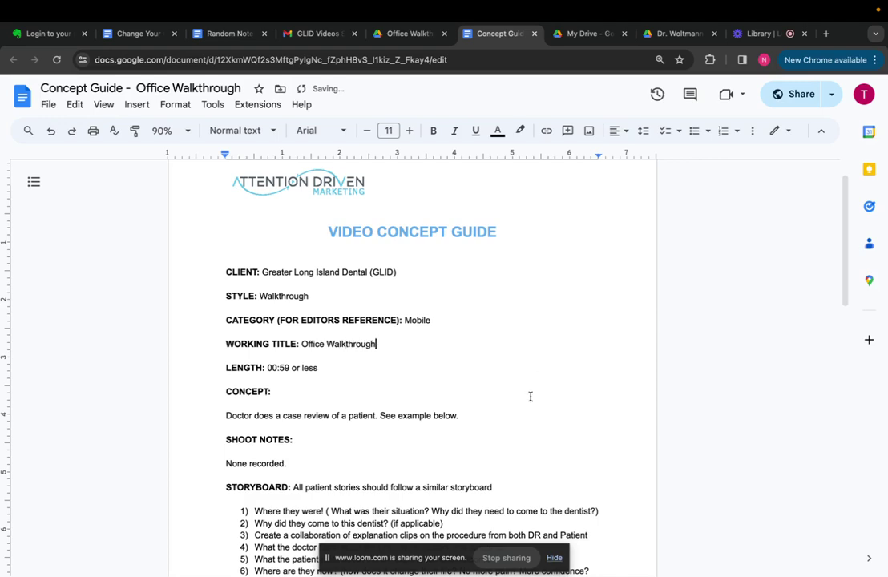
Step: Delete the description under Concept and the whole Storyboard section, including the bold closing note above Footage
scroll(357, 377, "down", 2)
left_click_drag(473, 335, 226, 324)
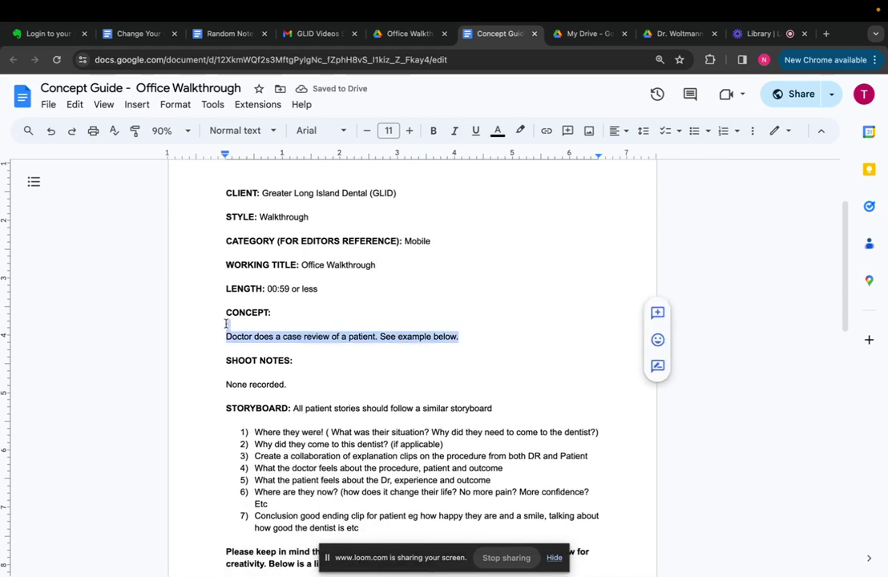
key("BackSpace")
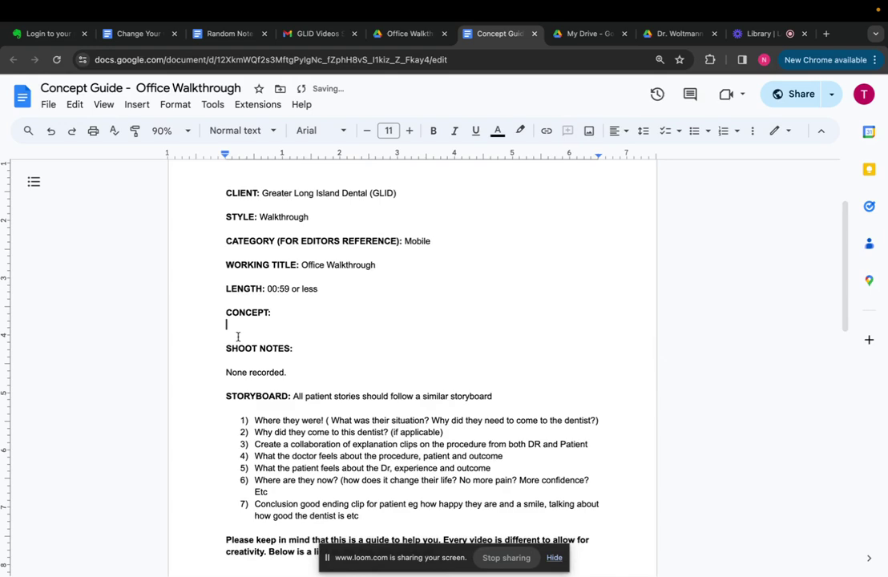
scroll(297, 366, "down", 1)
scroll(297, 374, "down", 1)
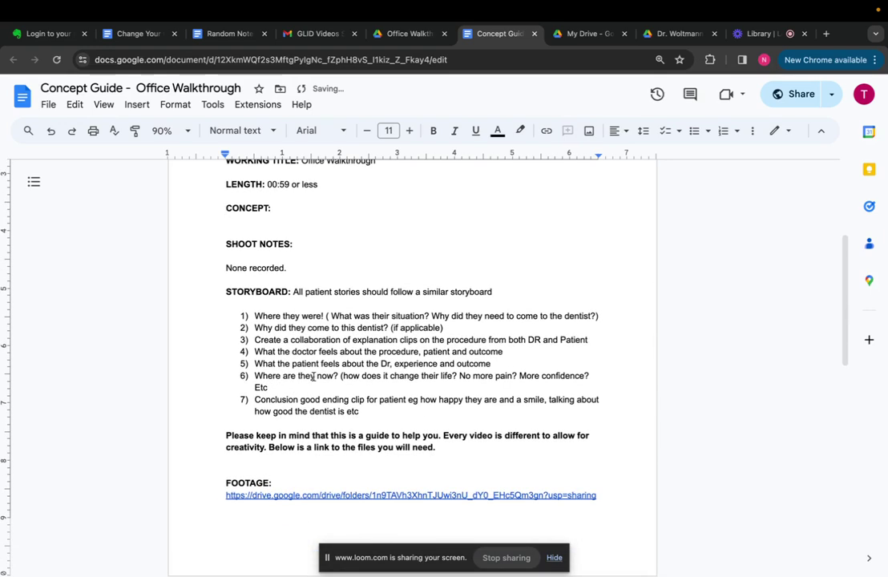
left_click_drag(440, 447, 225, 293)
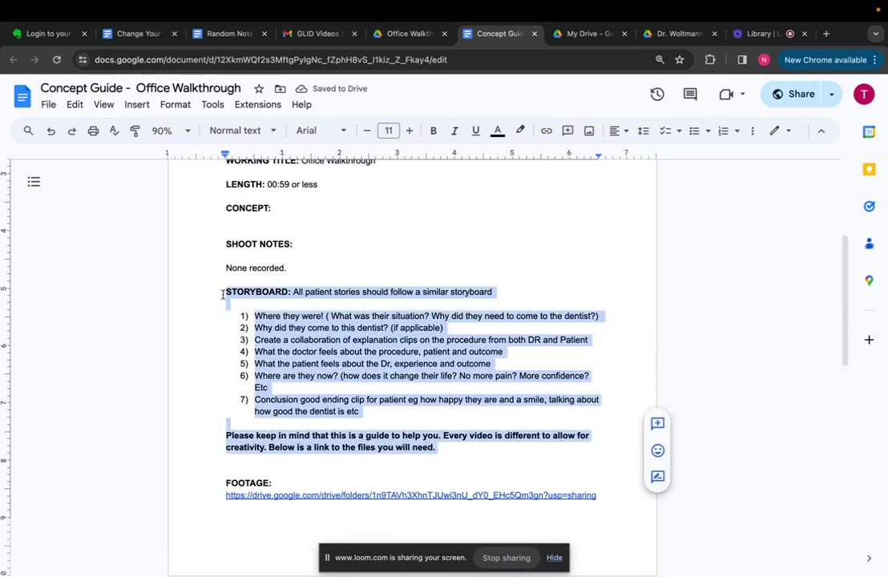
key("BackSpace")
key("BackSpace")
Step: Remove the old folder link under Footage, leaving a blank line below the heading
key("Down")
key("Down")
key("Down")
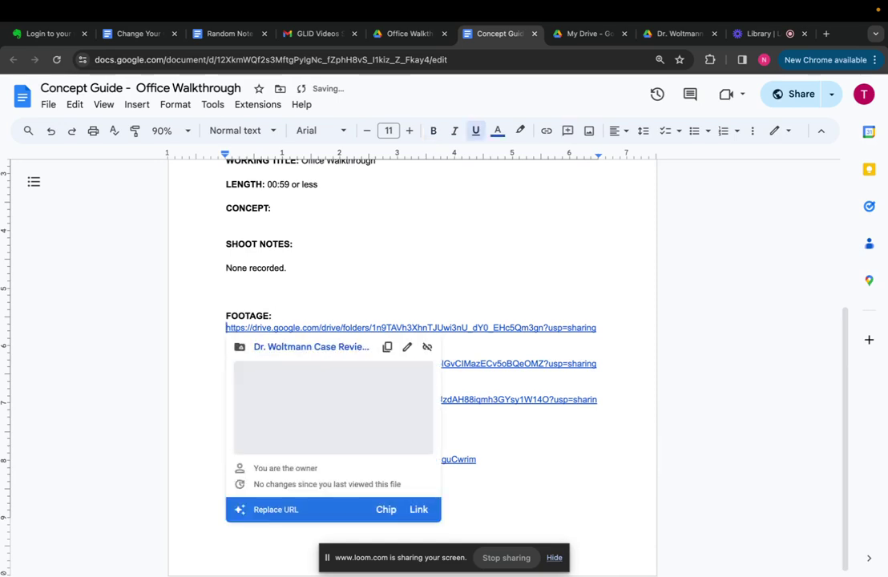
key("Return")
left_click_drag(600, 340, 226, 339)
key("BackSpace")
Step: Copy the share link of the Office Walkthrough | Mobile folder and paste it under Footage in the concept guide
left_click(412, 34)
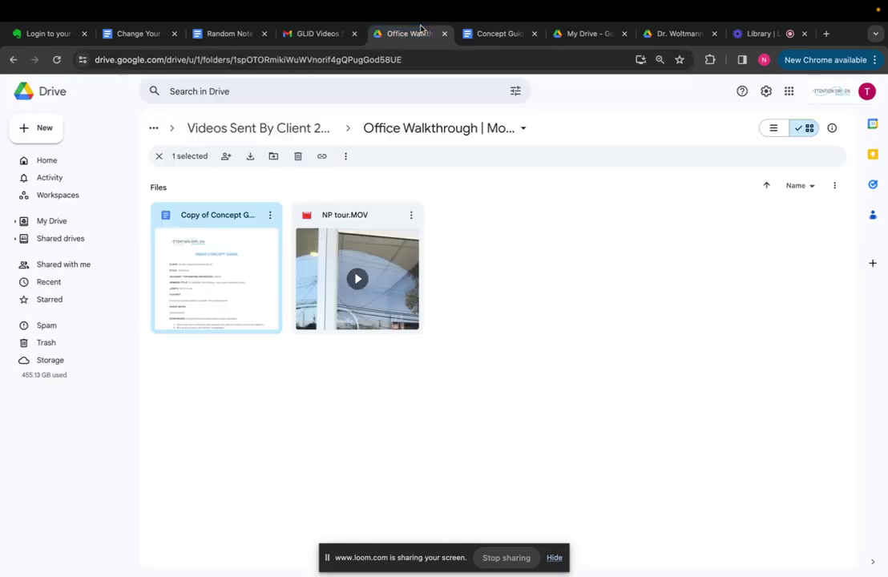
left_click(524, 129)
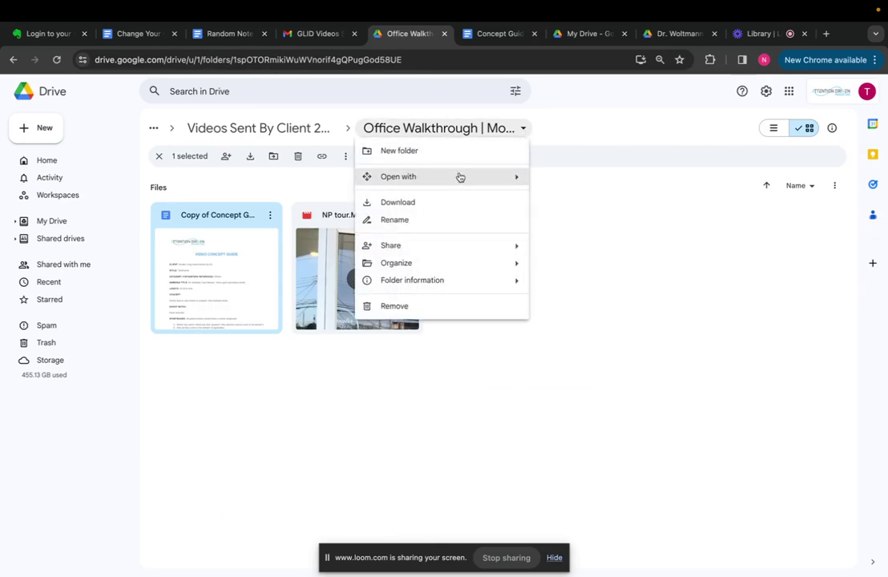
mouse_move(436, 254)
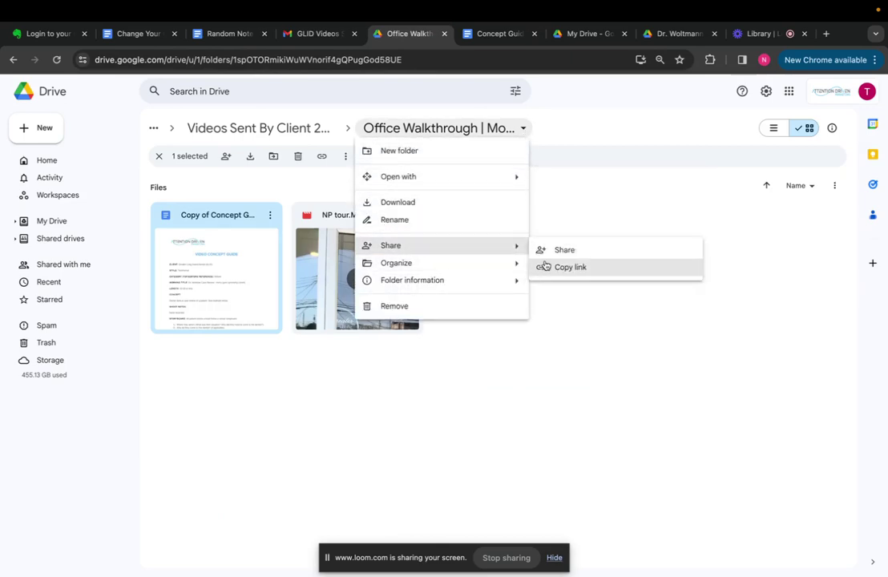
left_click(565, 267)
left_click(492, 32)
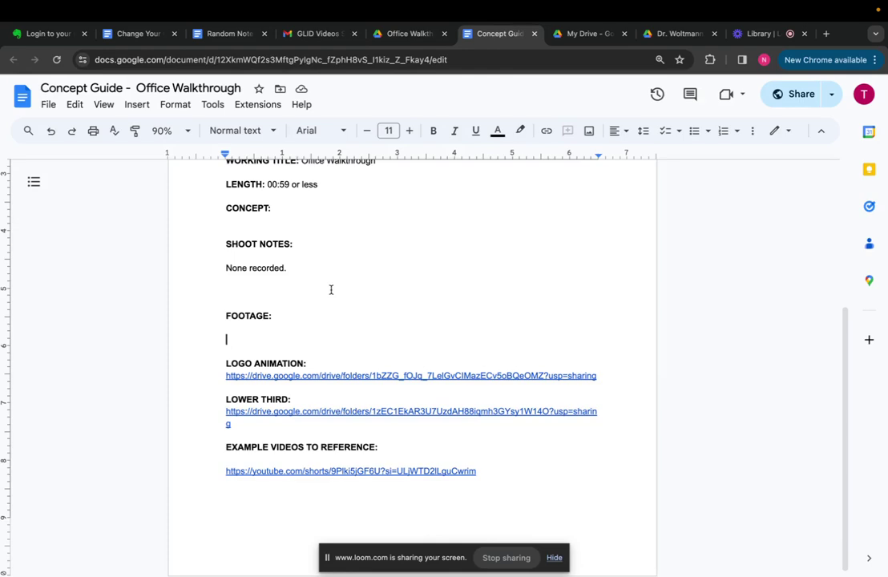
key("ctrl+v")
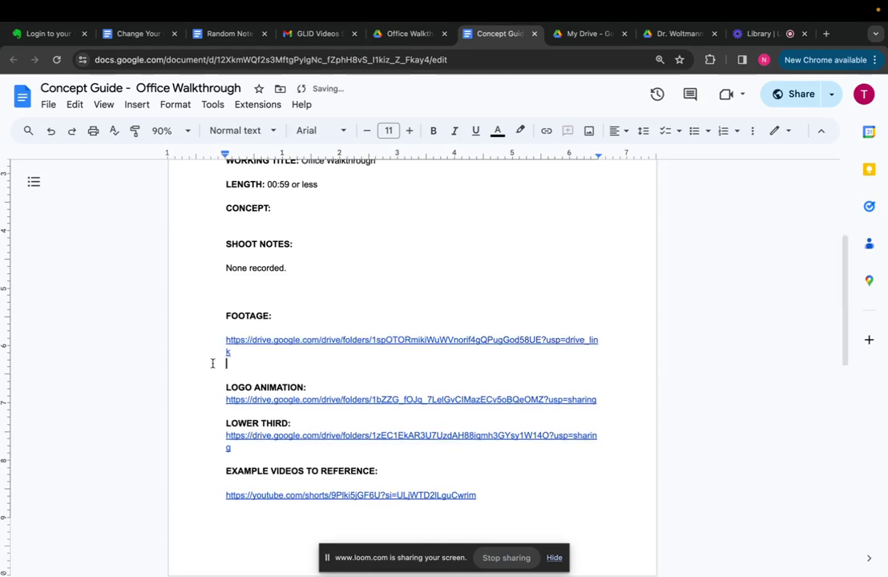
Step: Add a blank line above the Lower Third heading
left_click(228, 422)
key("Return")
key("Up")
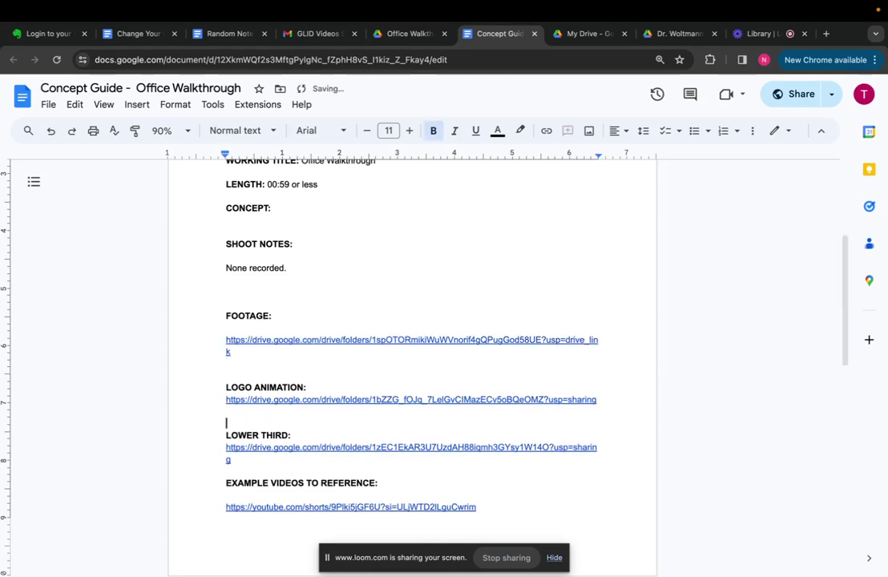
key("Up")
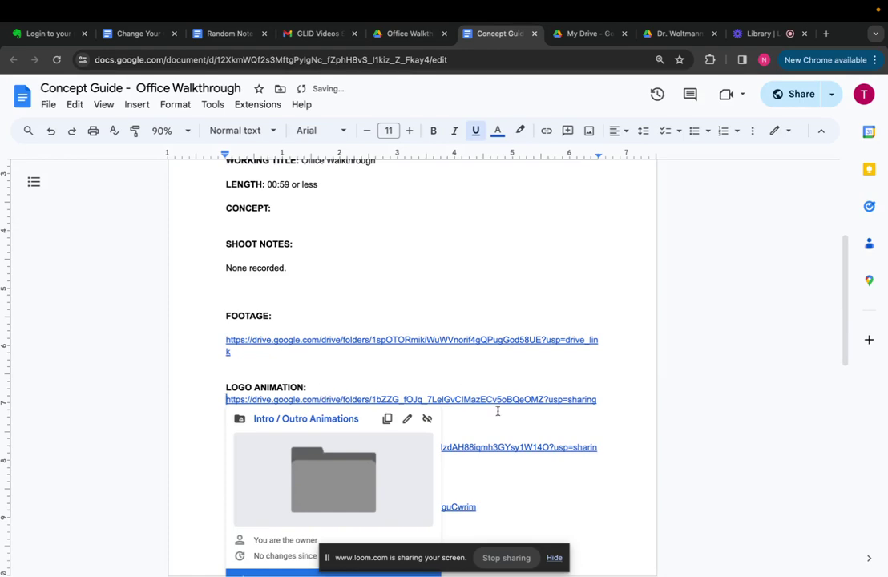
key("Left")
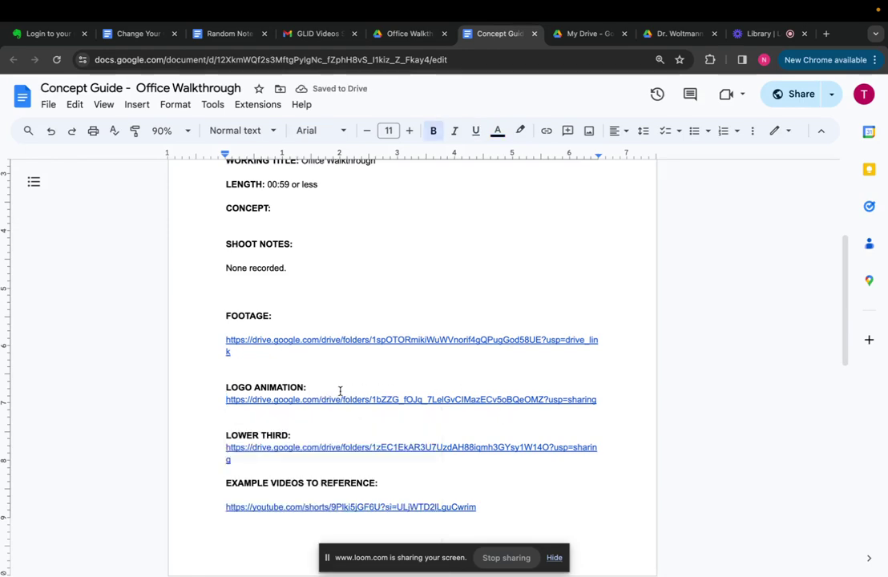
Step: Insert a blank line between heading and link in both the Logo Animation and Lower Third sections
left_click(339, 389)
key("Return")
key("Down")
key("Down")
key("Down")
key("Down")
key("Down")
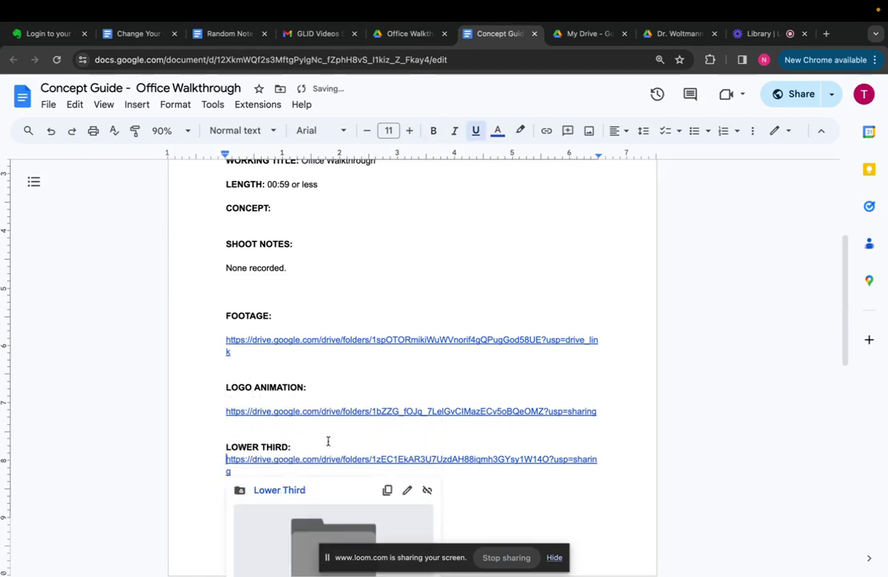
left_click(302, 439)
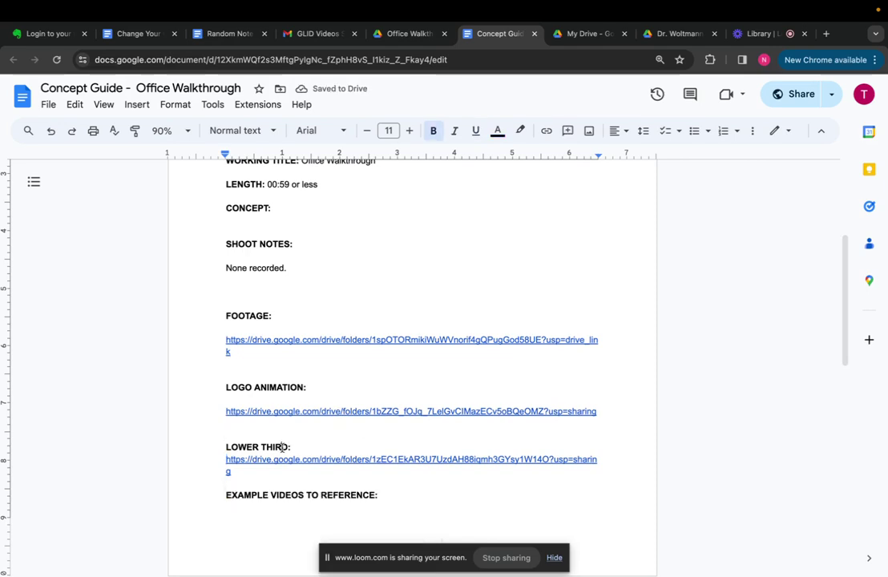
key("Return")
Step: Check the MASTER Internal Documents folder in My Drive, and review the lower third and example video links in the concept guide
scroll(336, 442, "down", 2)
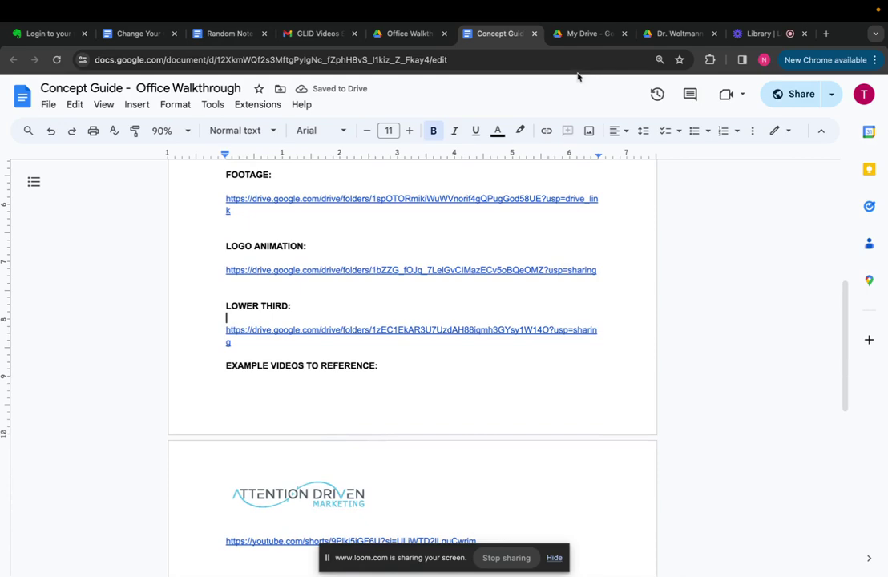
left_click(592, 32)
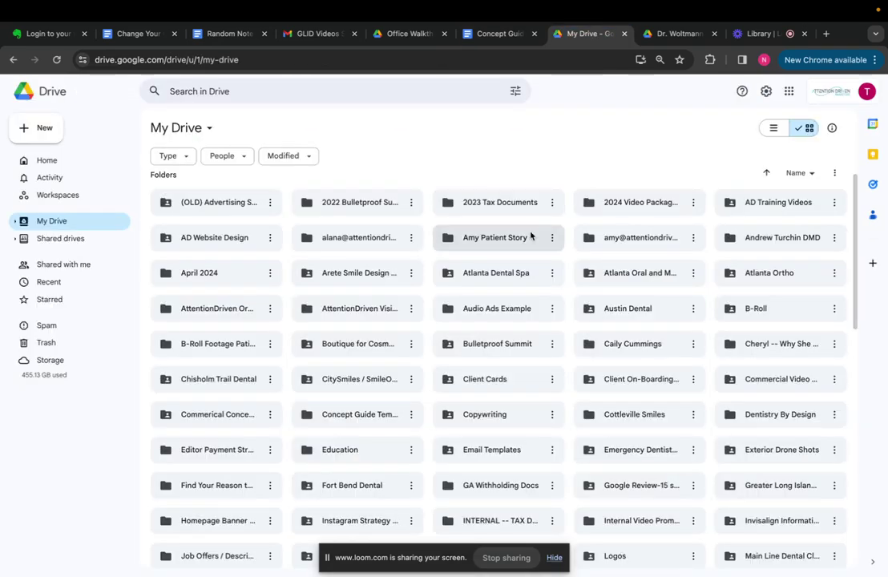
scroll(543, 441, "down", 2)
scroll(532, 409, "down", 1)
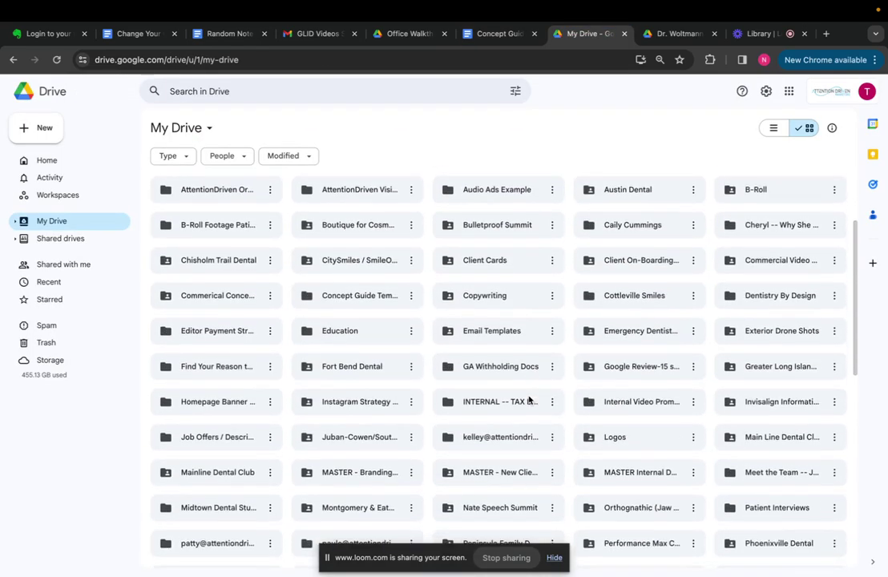
scroll(644, 403, "down", 1)
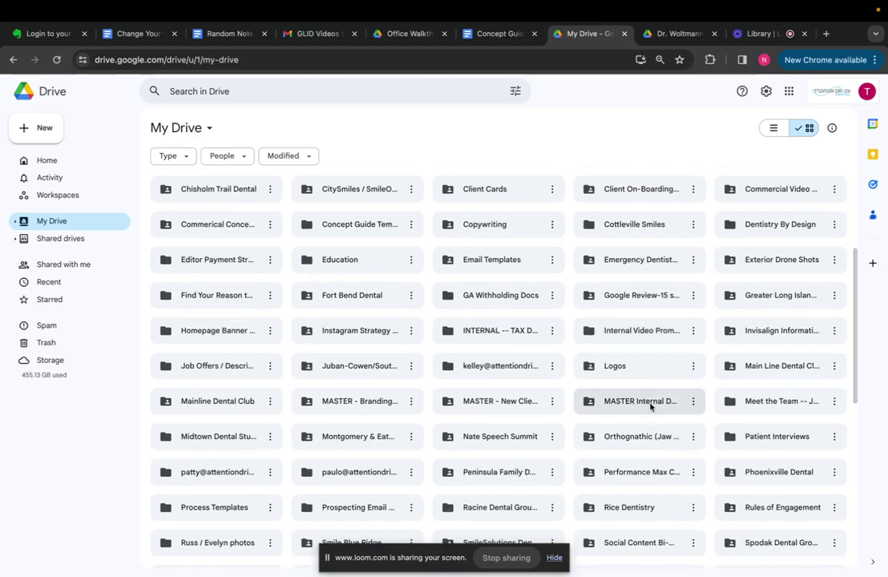
double_click(650, 403)
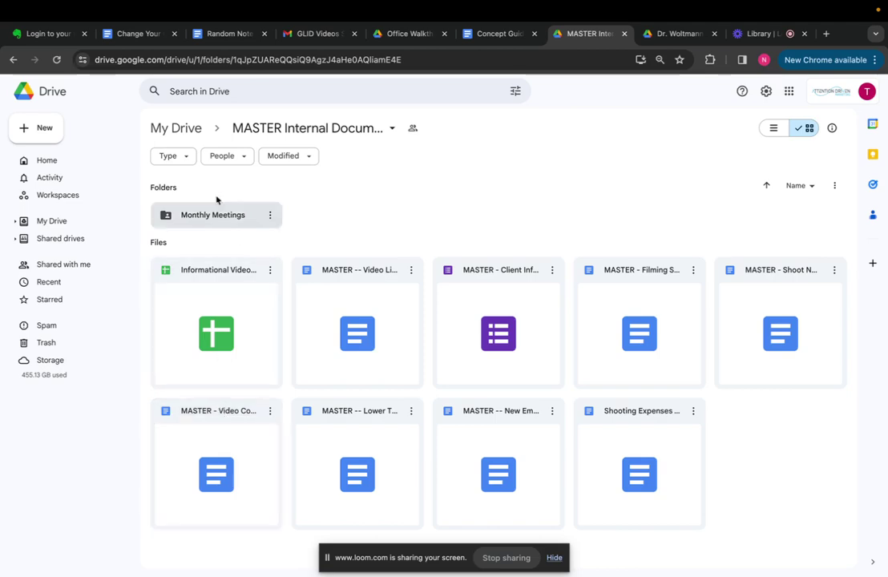
left_click(190, 137)
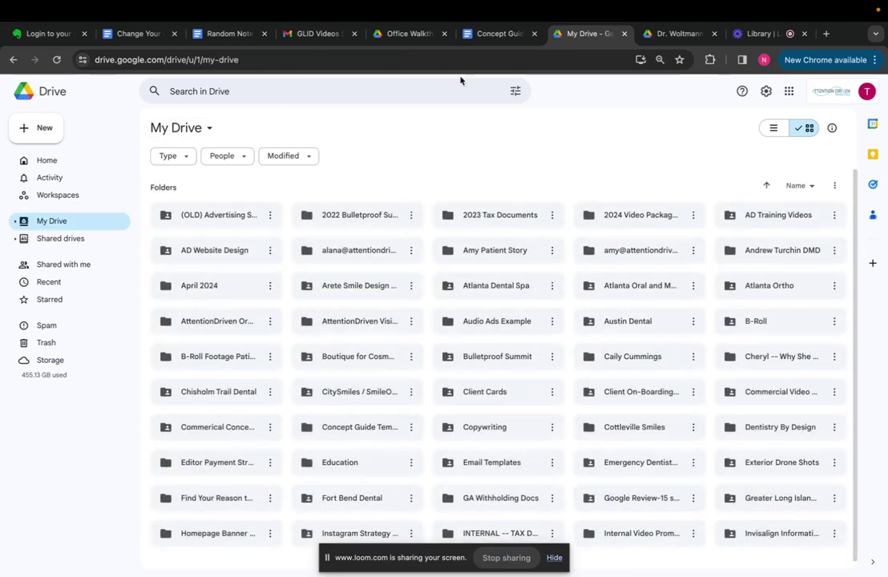
left_click(506, 35)
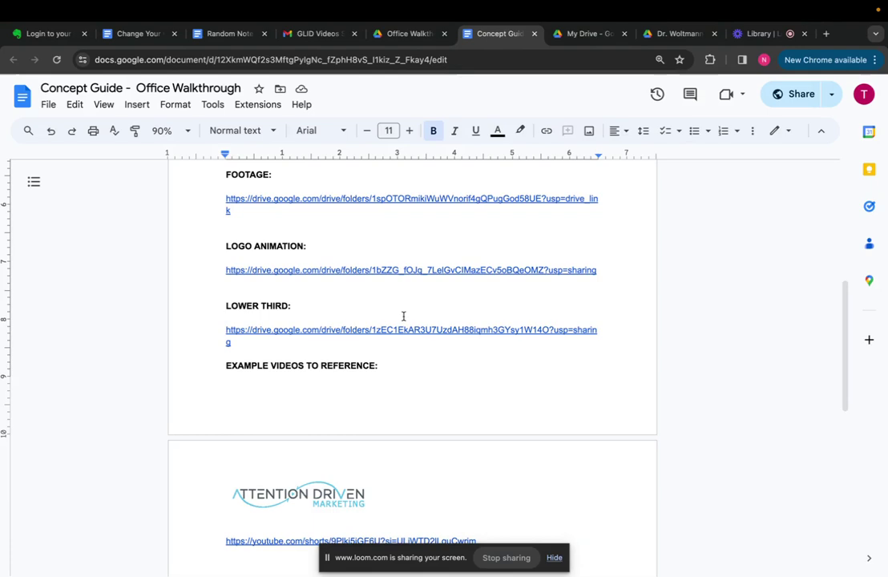
scroll(295, 381, "down", 3)
scroll(271, 222, "up", 2)
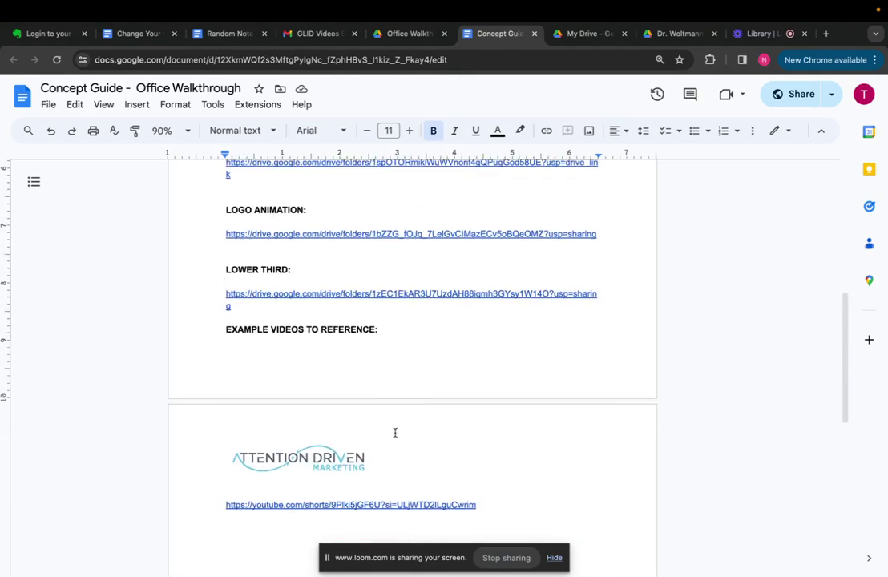
scroll(395, 432, "down", 1)
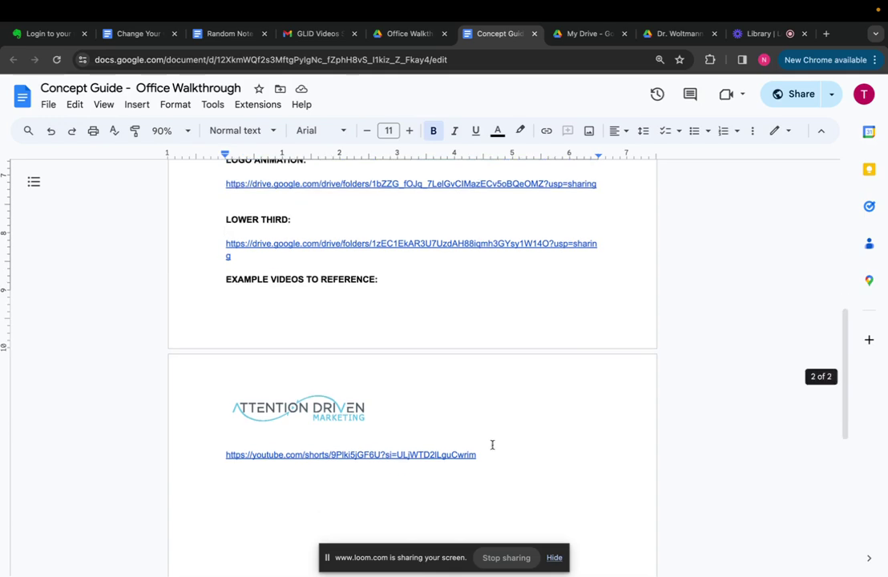
Step: Delete the existing YouTube link under Example Videos to Reference in the concept guide
left_click_drag(489, 453, 185, 463)
left_click(186, 463)
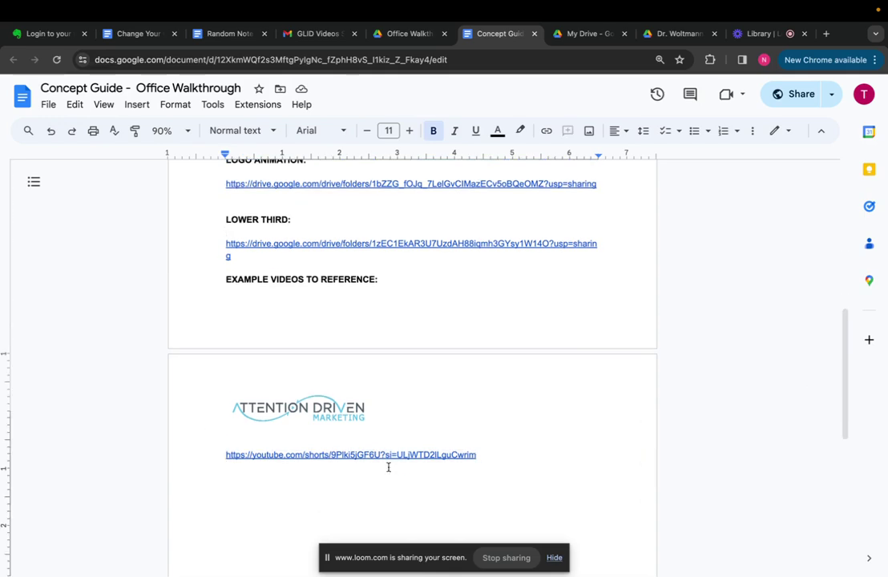
left_click_drag(487, 453, 216, 432)
key("BackSpace")
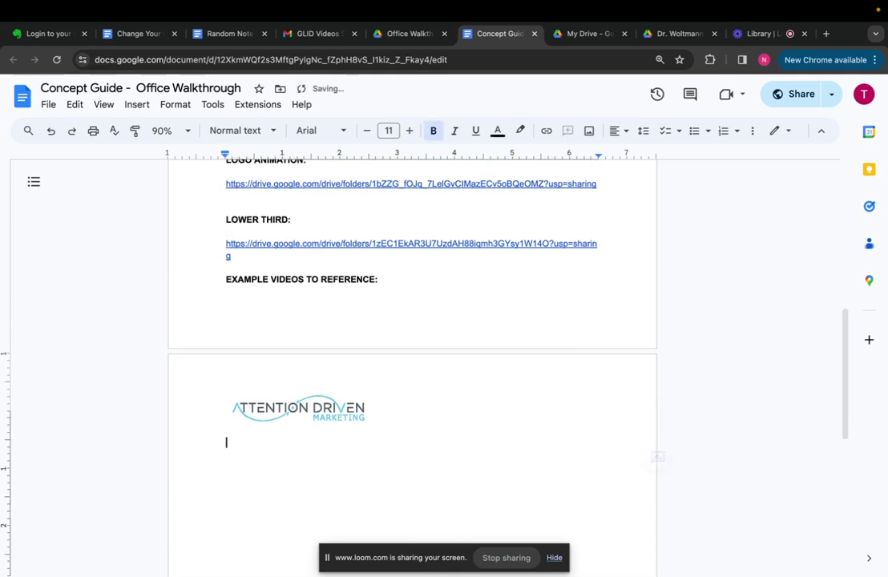
Step: Search the web for YOUTUBE ATLANTA ORTHODONTIC SPECIALISTS in a new browser tab
left_click(826, 34)
type("YOUTUBE ")
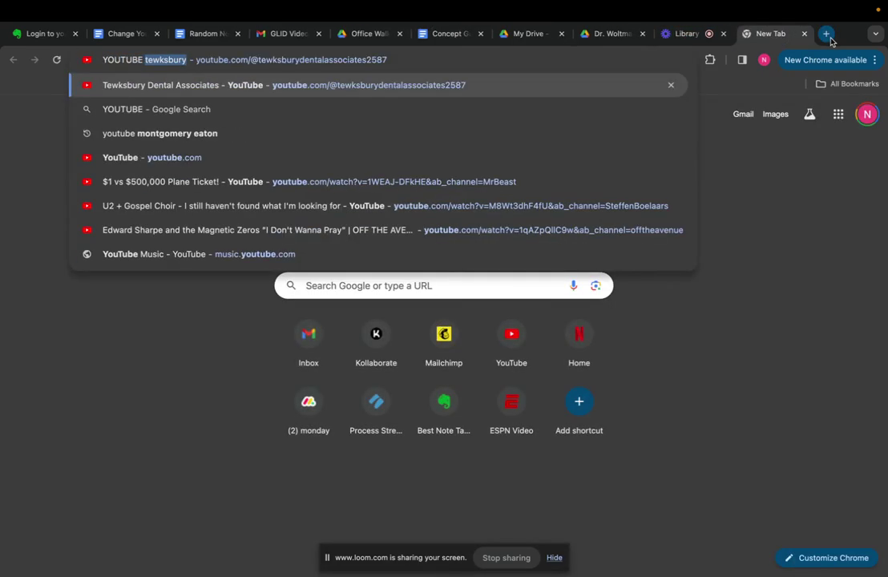
type("ATLAT")
key("BackSpace")
key("BackSpace")
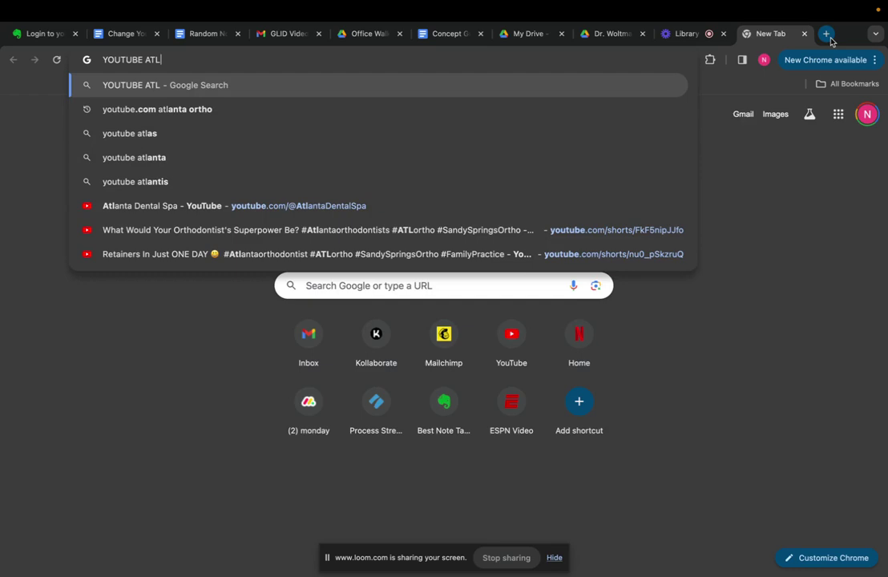
type("ANTA O")
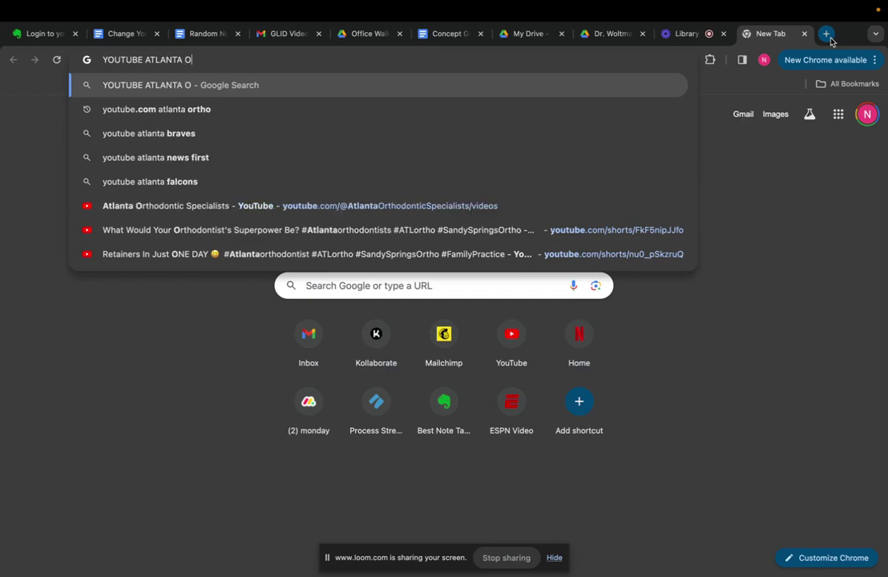
type("RTHODONTIC")
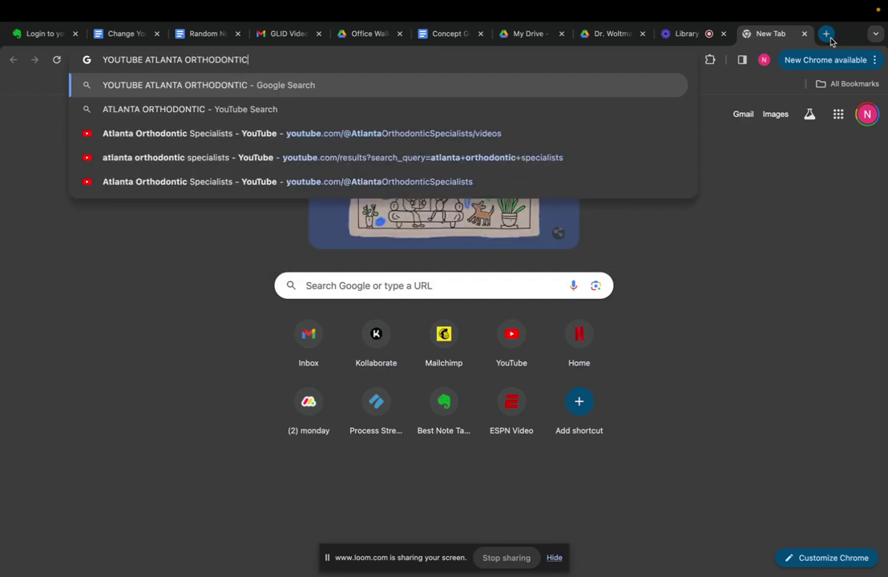
type(" SPECIALISTS")
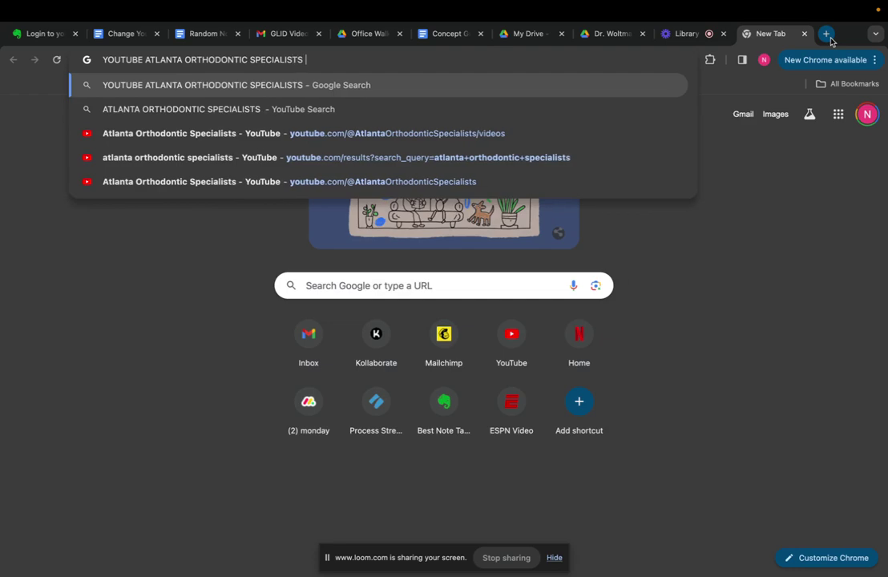
key("Return")
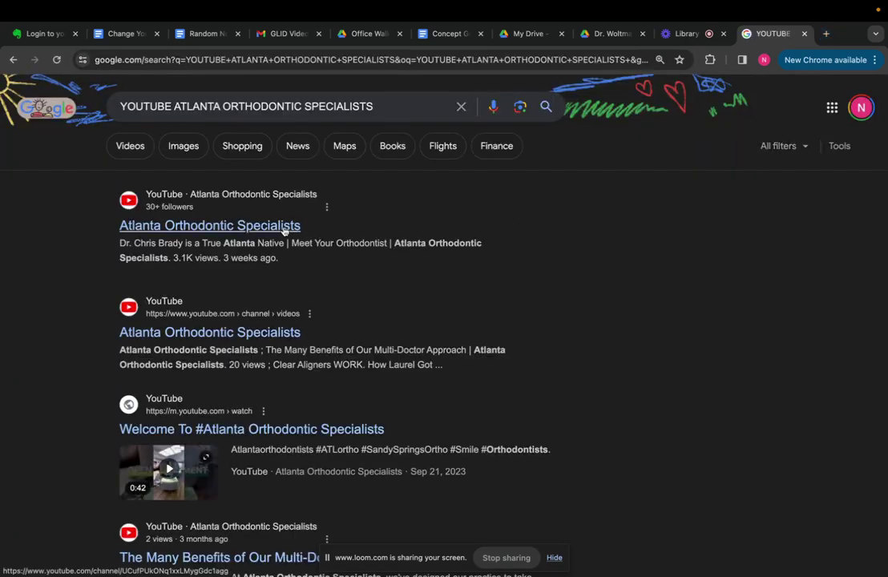
Step: Open the short "Welcome To #Atlanta Orthodontic Specialists" from the Atlanta Orthodontic Specialists channel and pause it
left_click(285, 231)
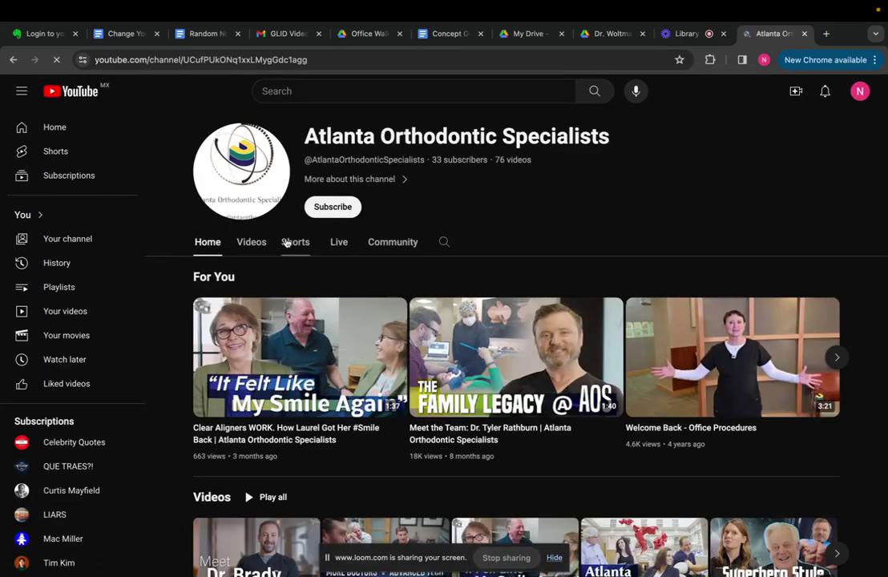
left_click(287, 244)
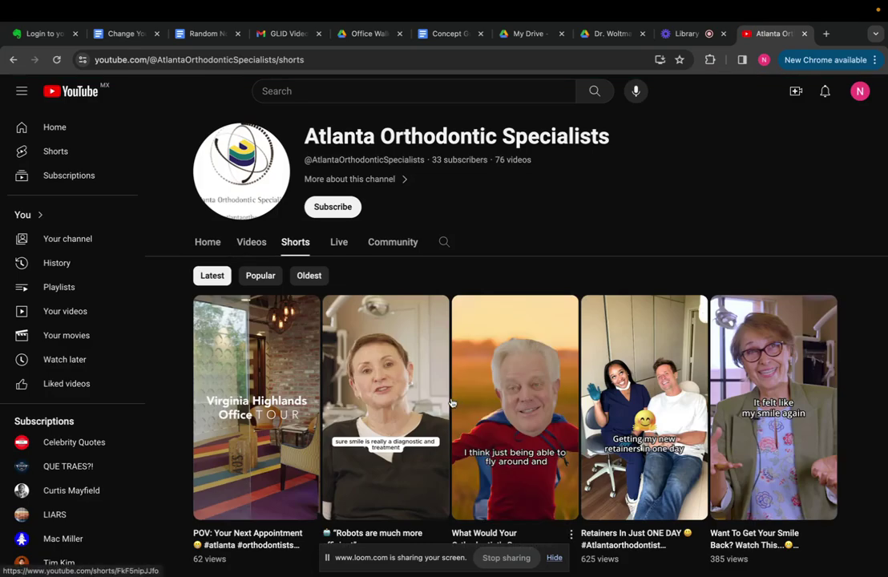
scroll(560, 411, "down", 3)
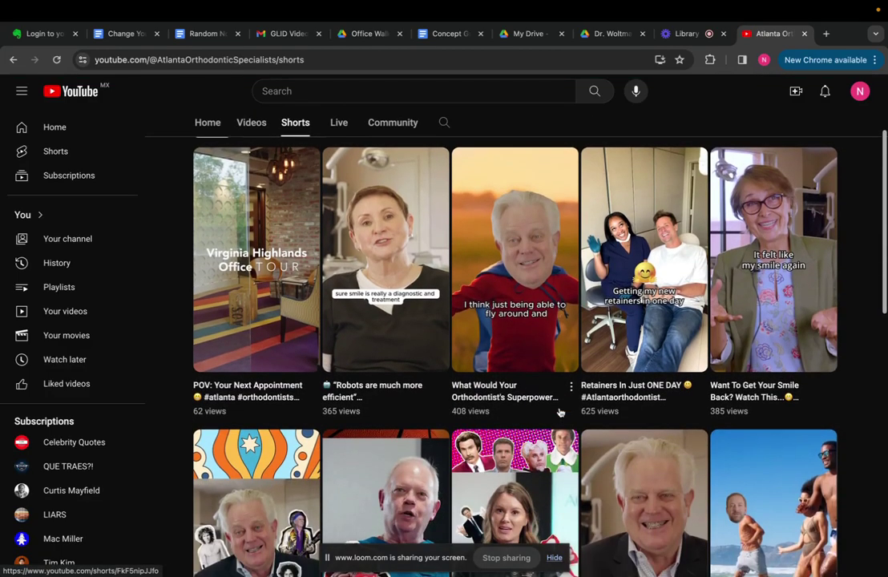
scroll(560, 412, "down", 6)
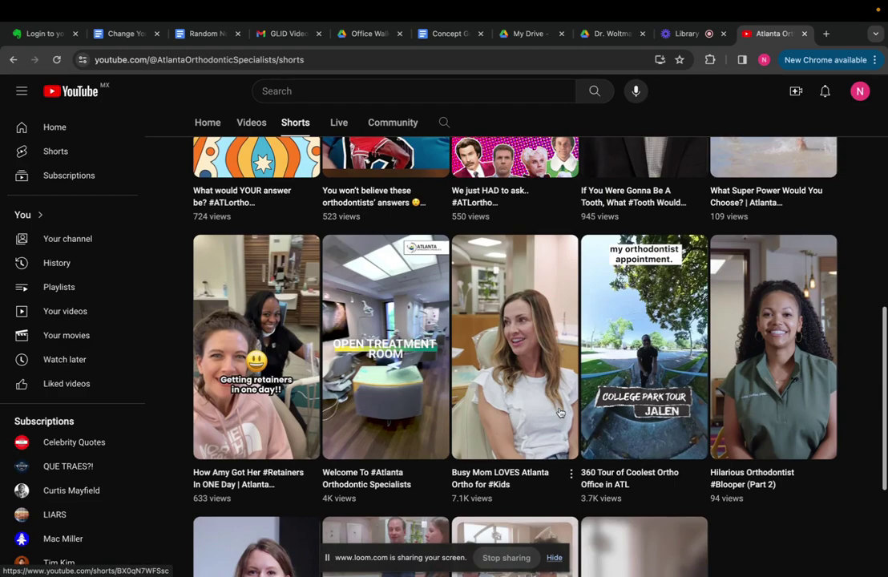
left_click(358, 419)
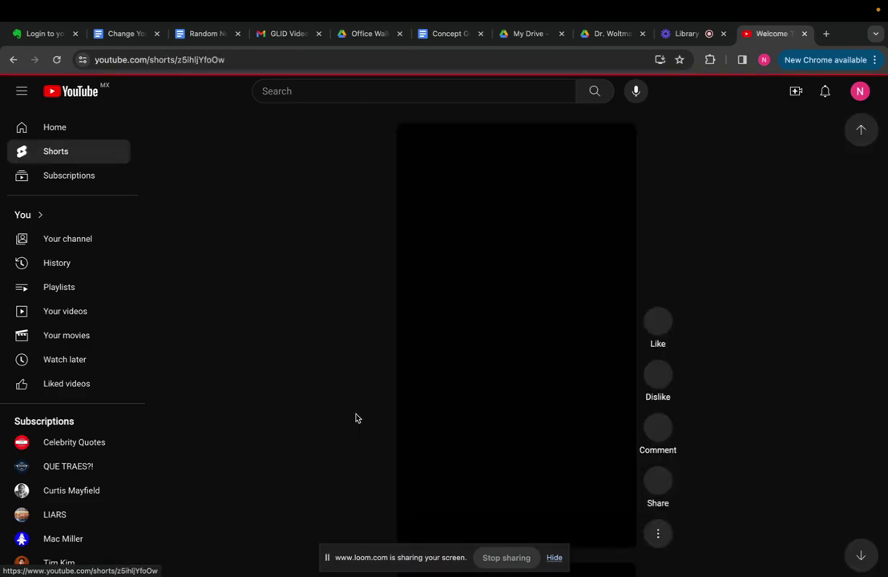
left_click(507, 385)
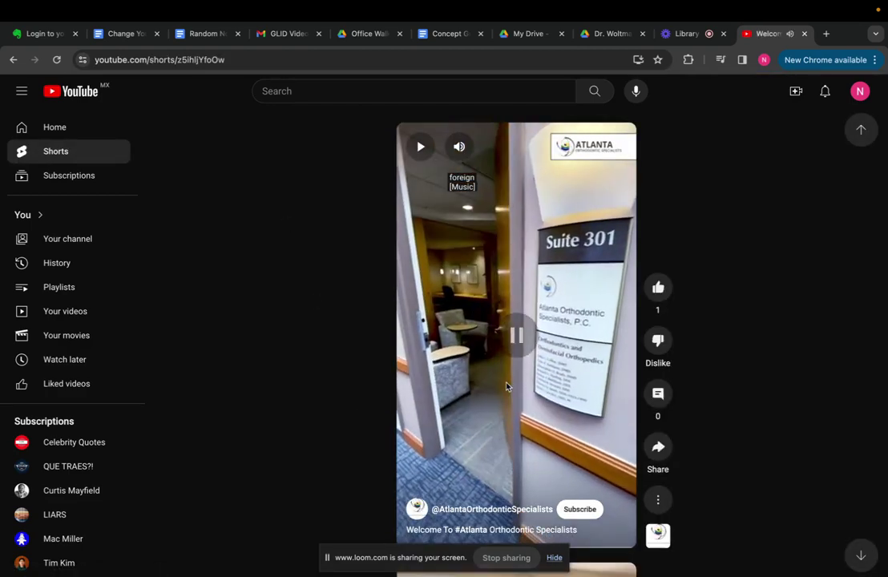
Step: Copy the short's URL, close YouTube and paste the URL as the example video in the concept guide
left_click(213, 63)
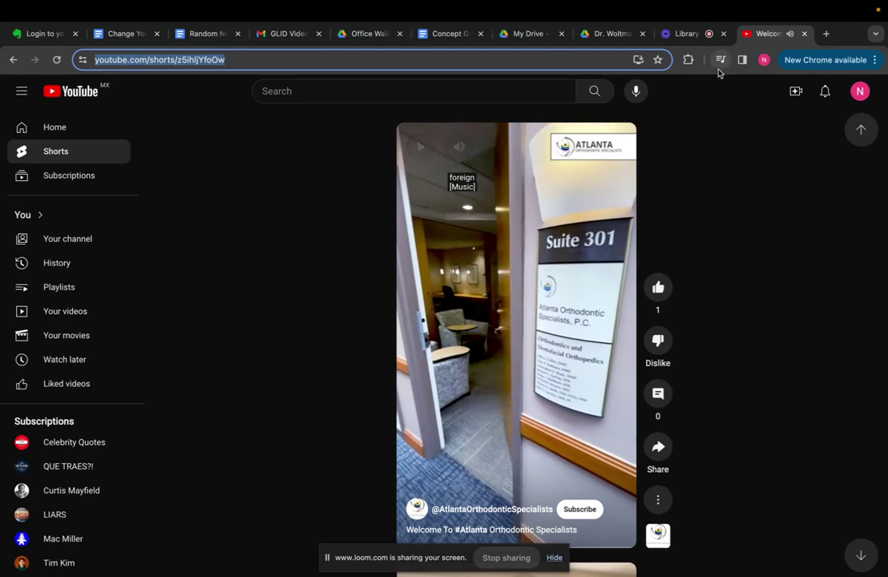
left_click(804, 33)
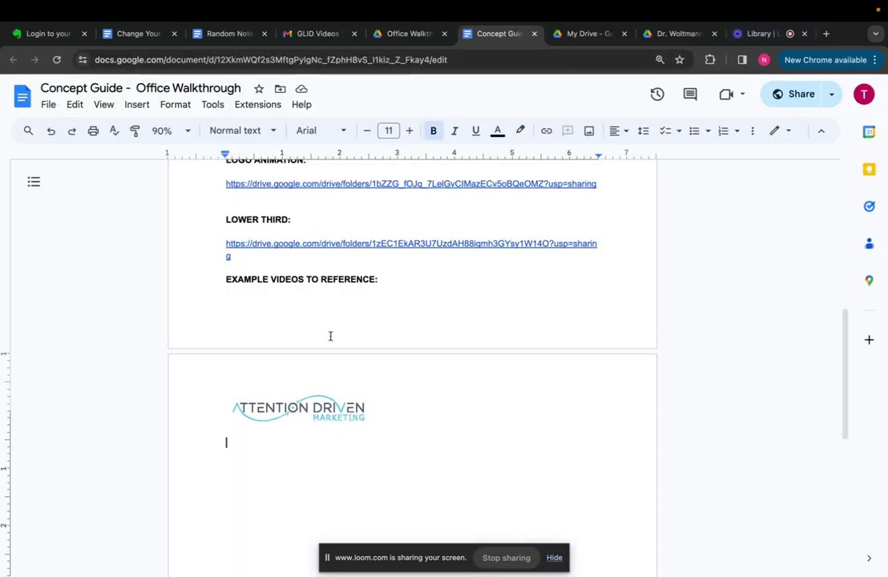
type("https://www.youtube.com/shorts/z5ihIjYfoOw")
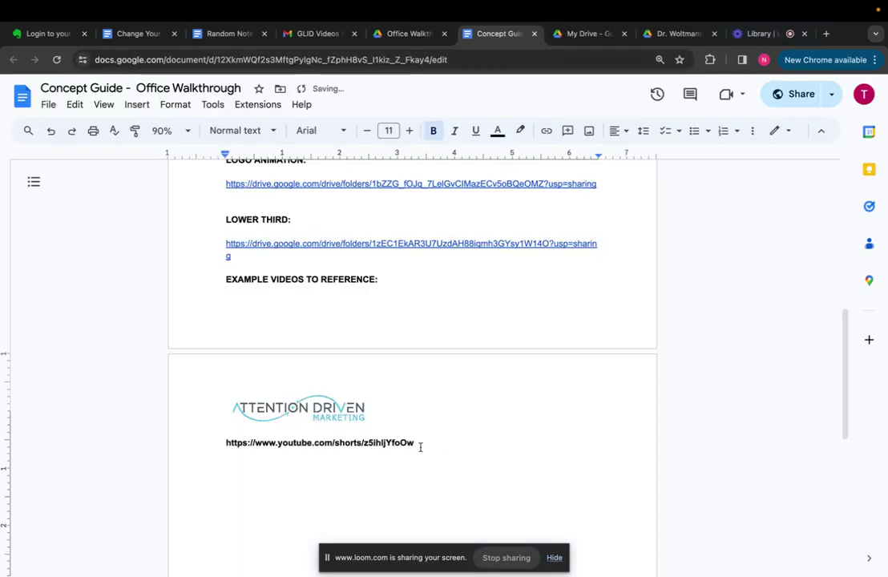
Step: Turn the pasted YouTube URL into a hyperlink and remove its bold formatting
left_click_drag(420, 447, 223, 444)
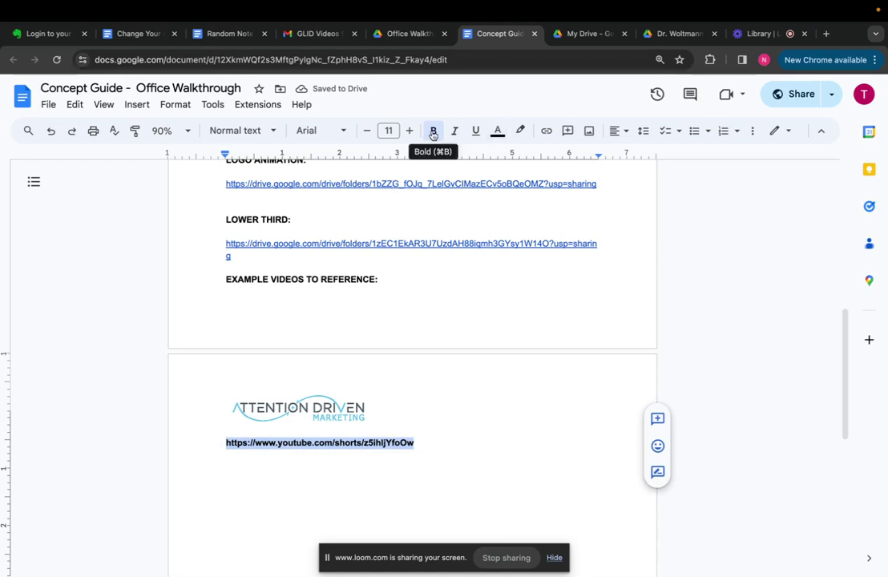
left_click(545, 130)
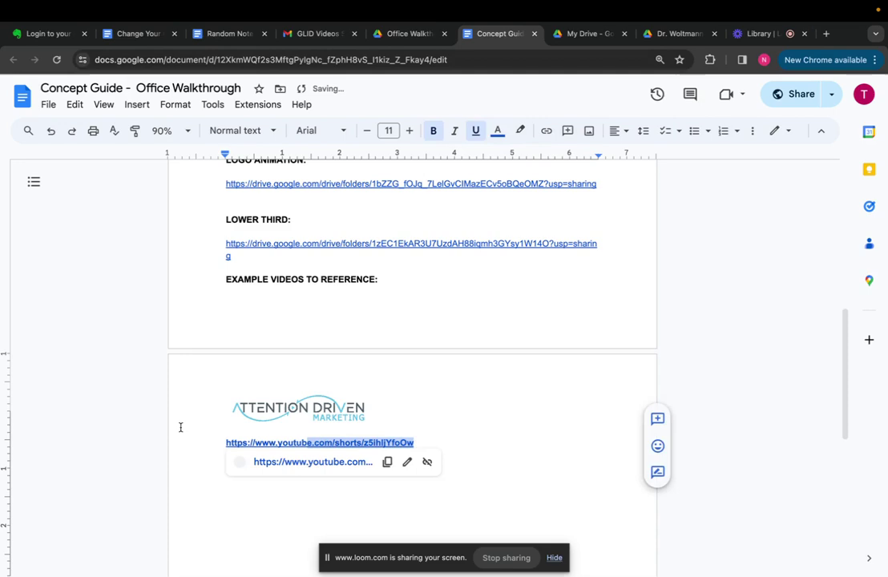
key("Return")
key("shift+Up")
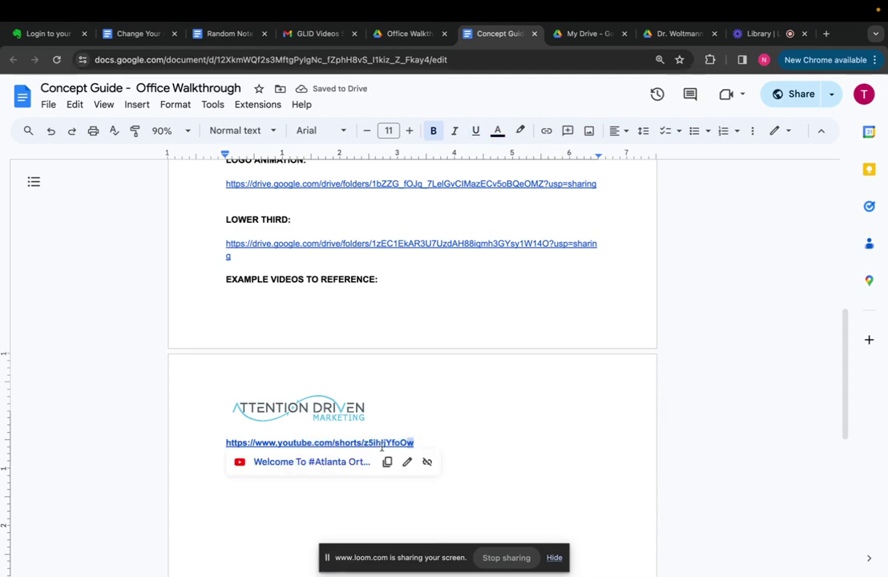
left_click(433, 131)
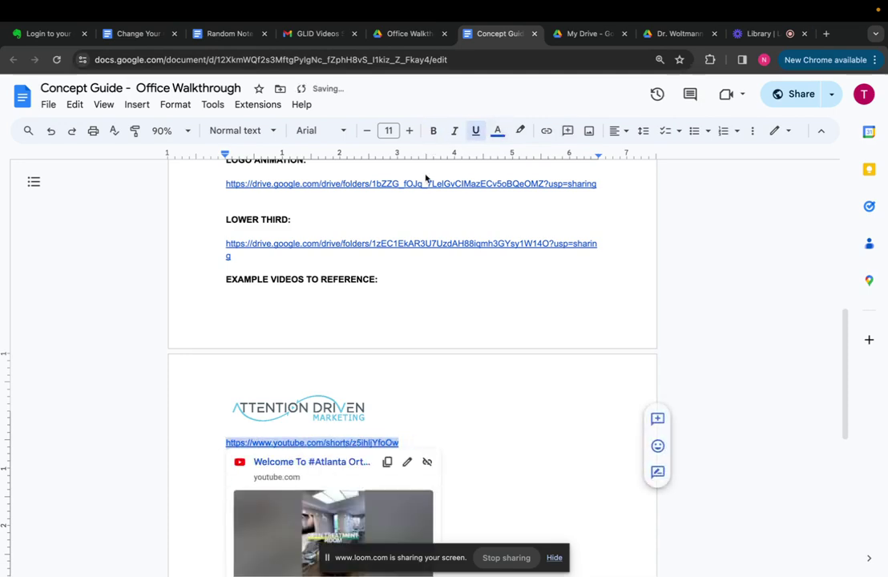
Step: Add a blank line between the Lower Third link and the Example Videos to Reference heading
left_click(327, 257)
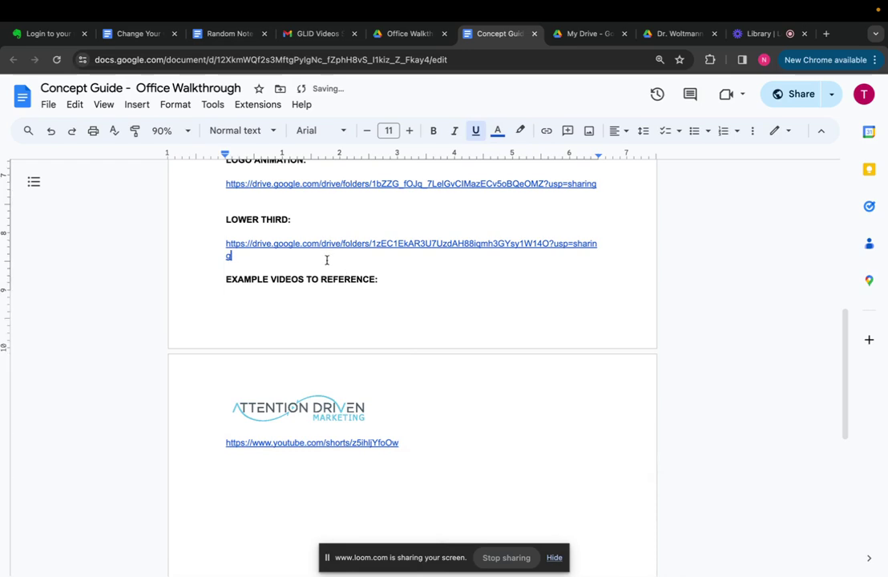
key("Return")
Step: Add a line under the Concept heading and begin the concept description with "We"
scroll(424, 261, "up", 5)
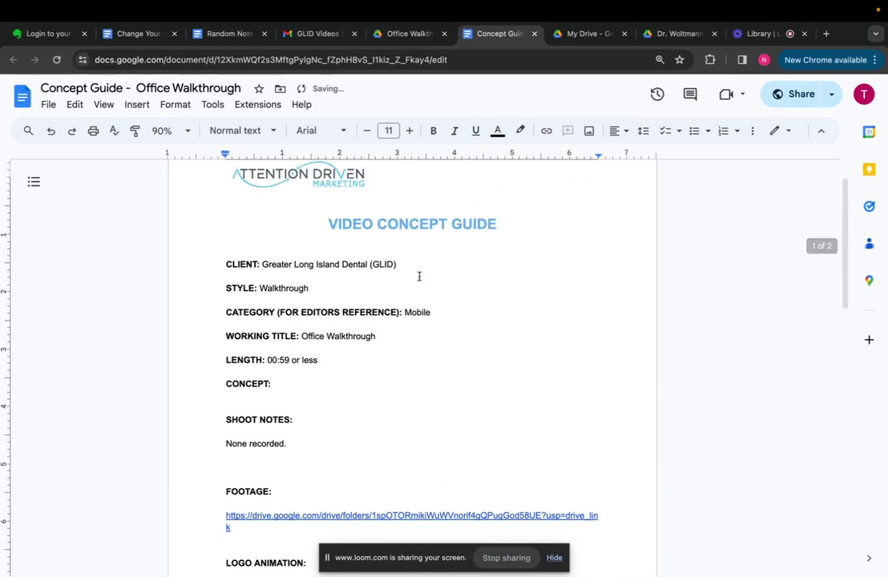
left_click(288, 388)
key("Return")
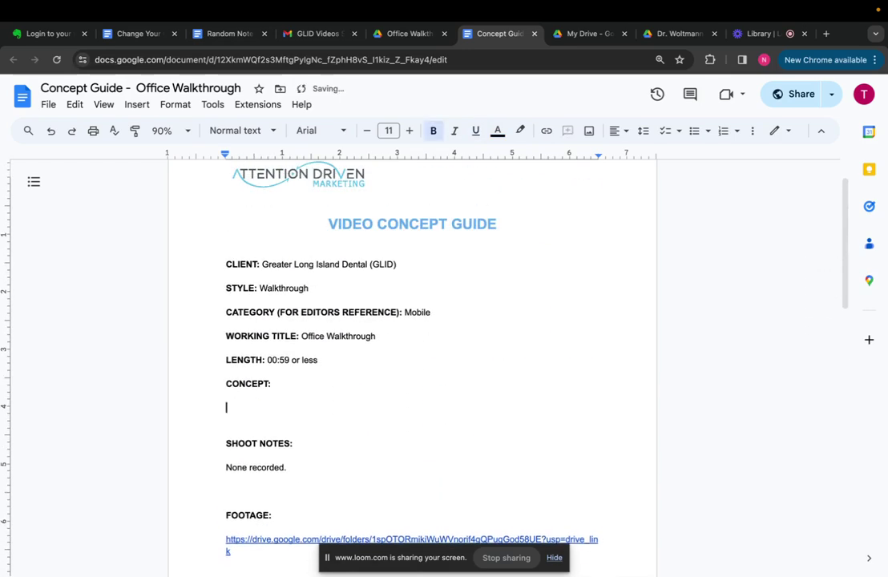
type("We")
key("BackSpace")
key("BackSpace")
type("We")
Step: Review the concept guide from the concept description to the example video link, and check the Office Walkthrough | Mobile folder
left_click(757, 33)
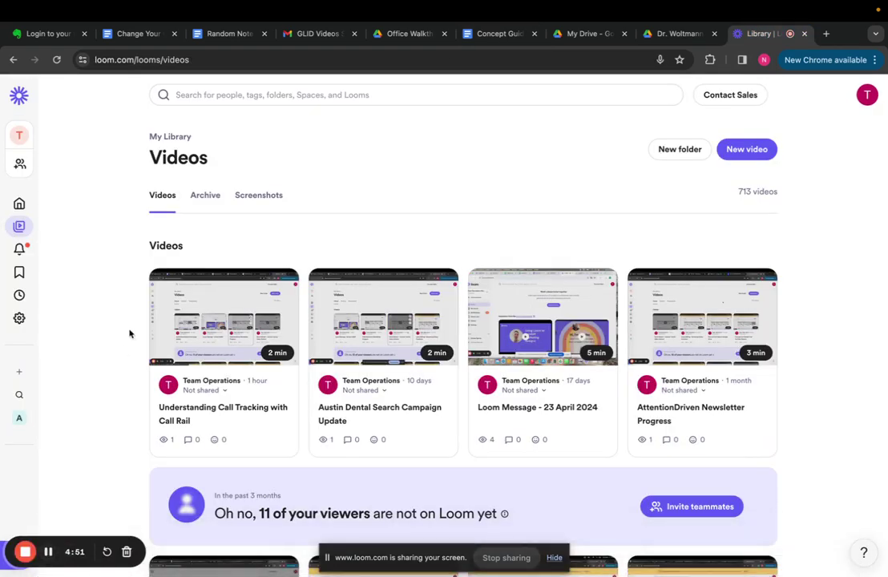
left_click(499, 34)
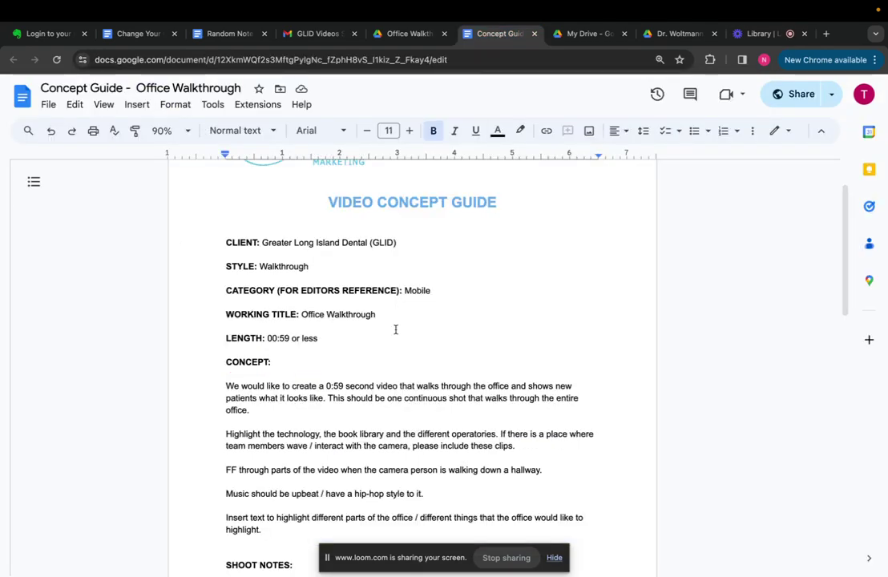
scroll(320, 355, "down", 1)
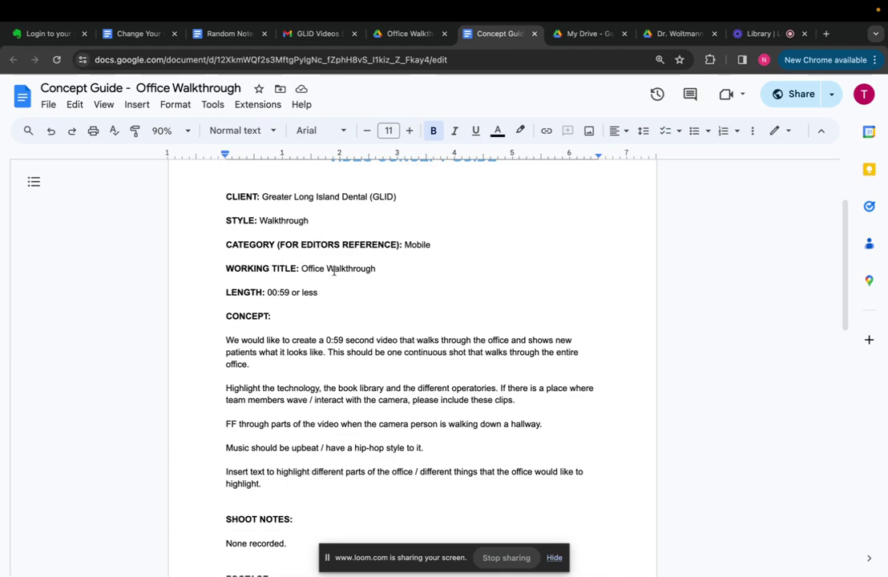
scroll(309, 309, "down", 6)
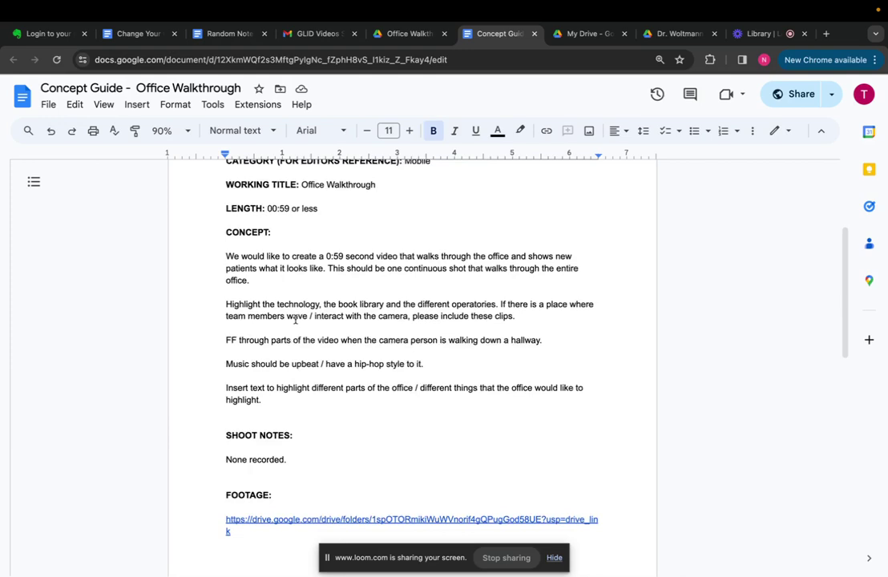
scroll(273, 370, "down", 4)
scroll(274, 369, "down", 2)
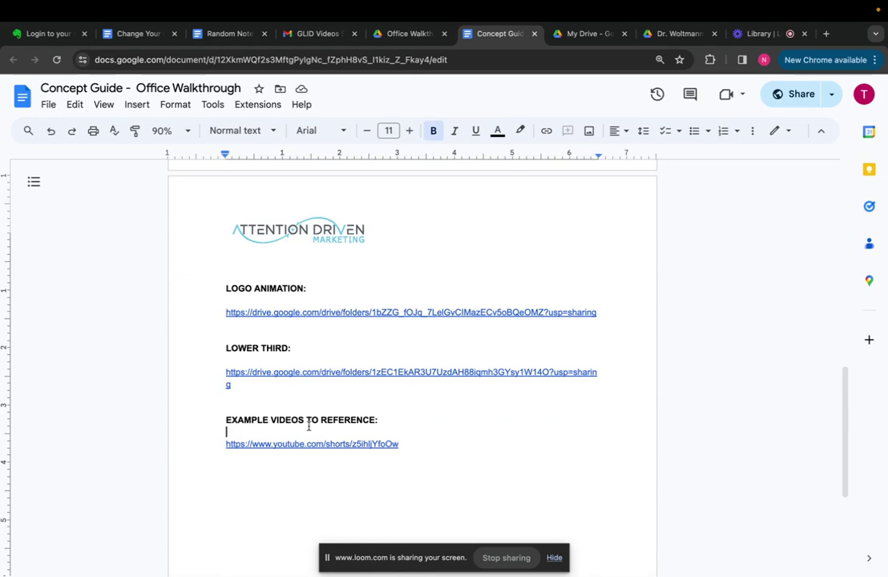
left_click(408, 33)
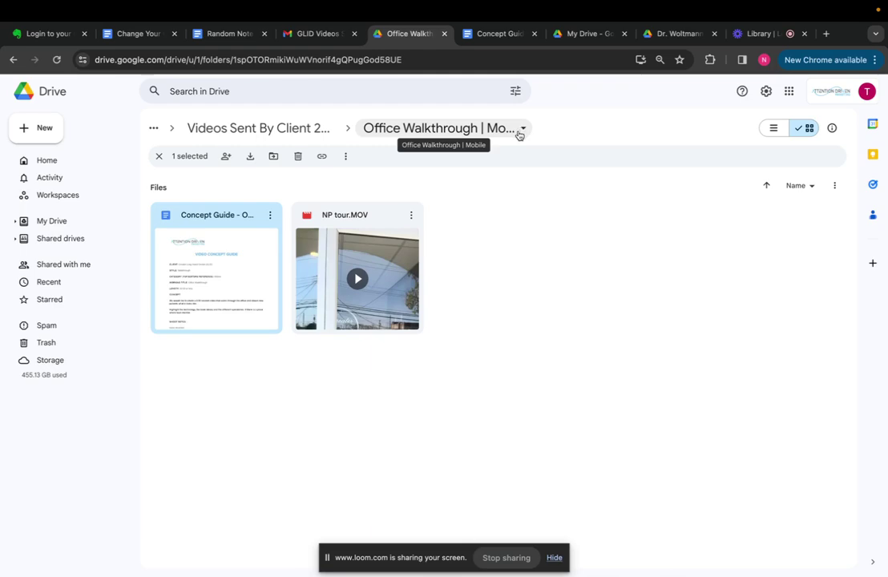
left_click(756, 34)
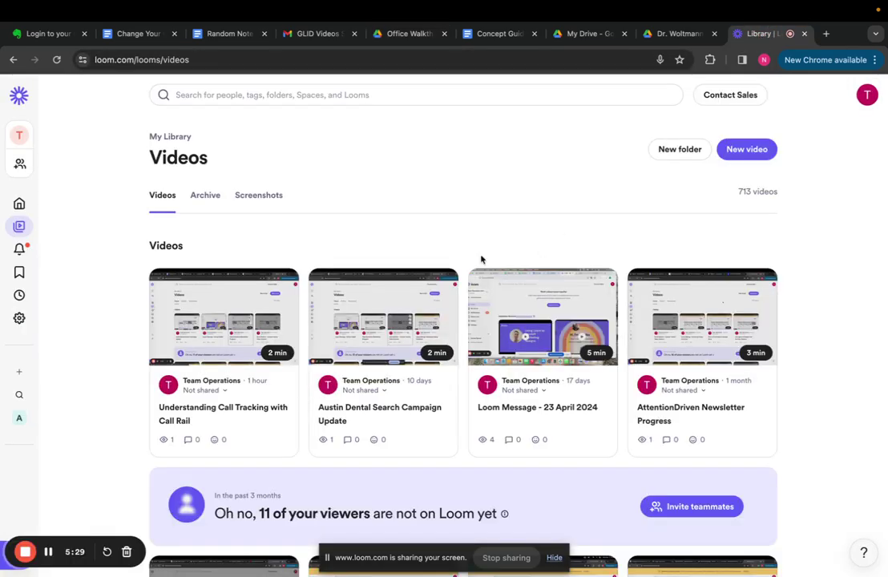